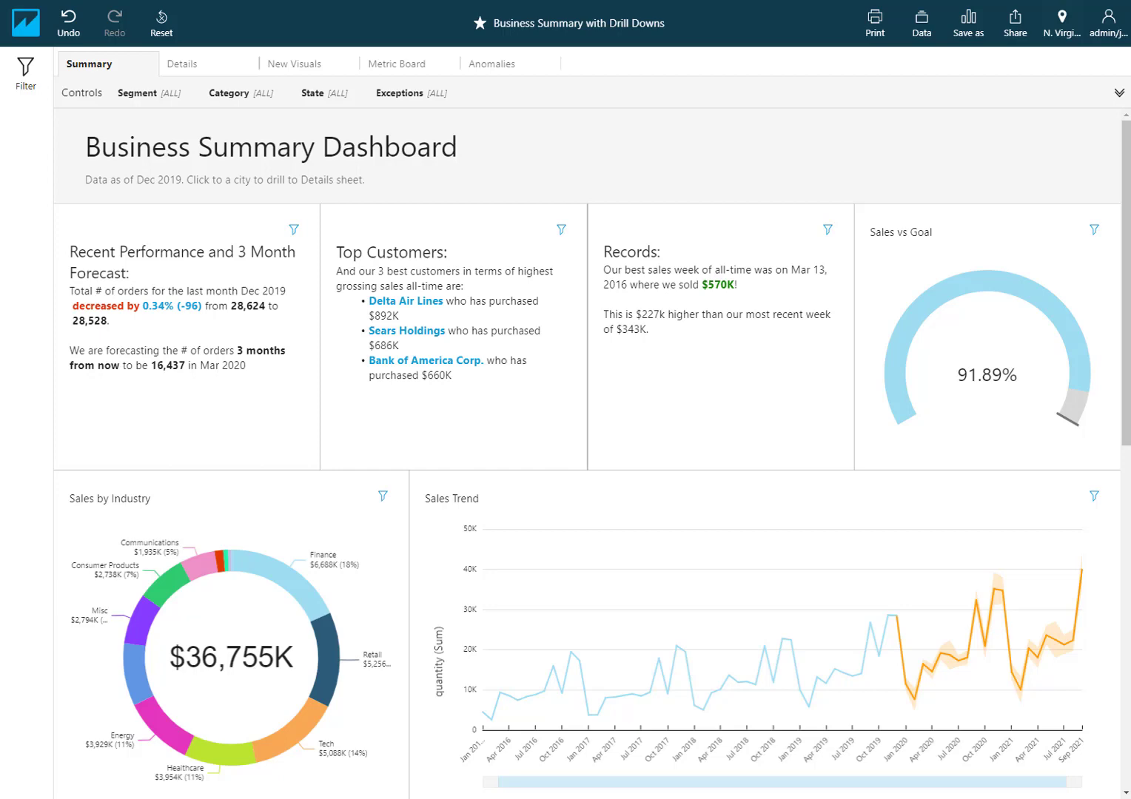
Select the Sales by Industry and Sales Trend visuals, then expand and collapse the filter Controls bar
scroll(703, 501, "down", 4)
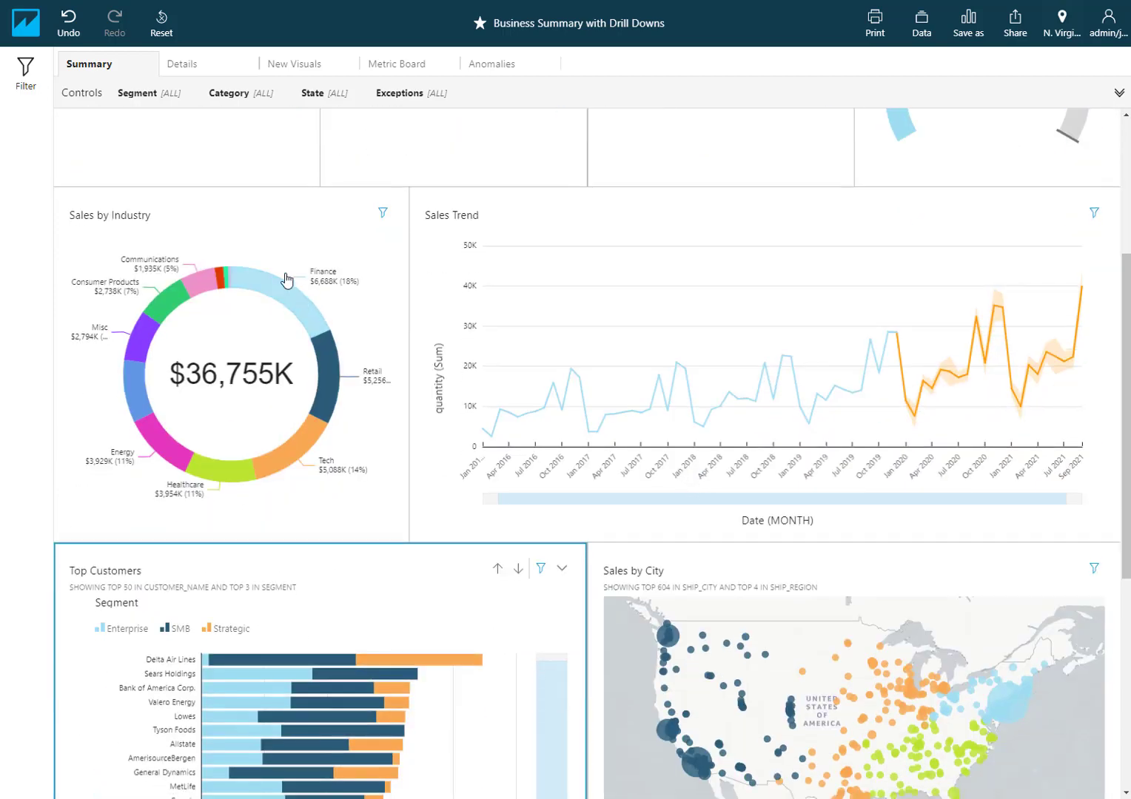
left_click(270, 215)
left_click(552, 290)
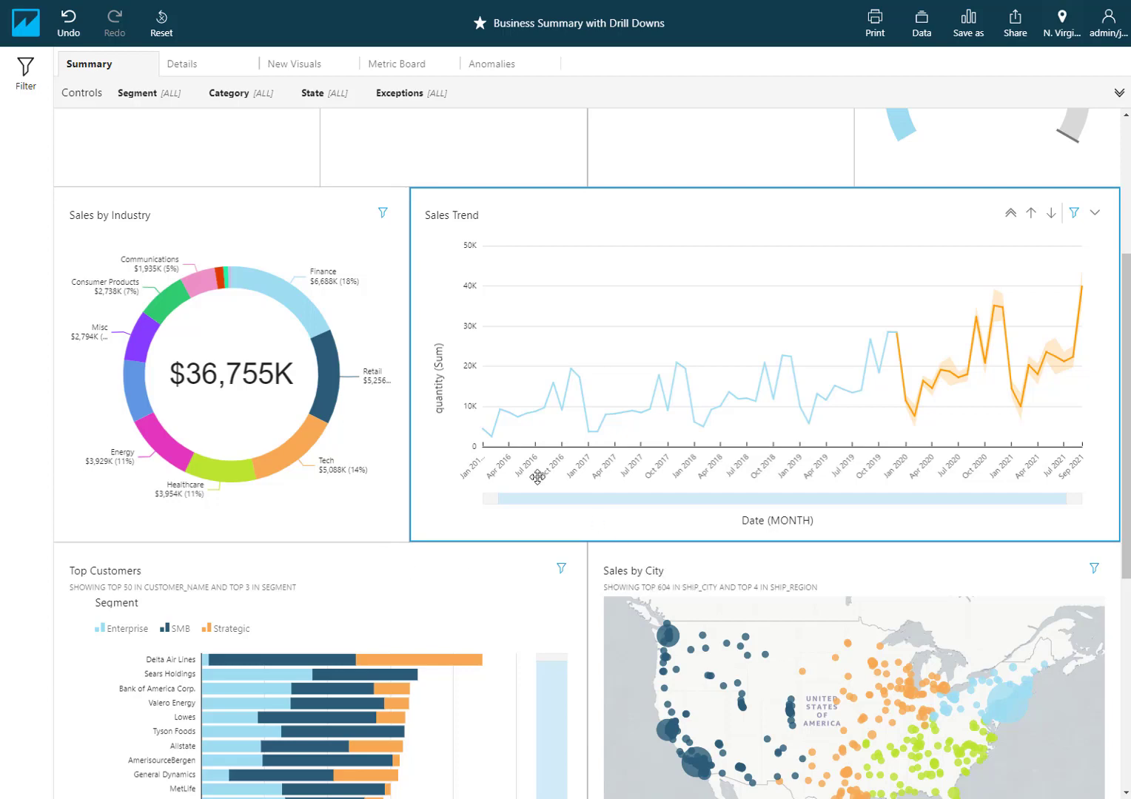
scroll(522, 320, "up", 4)
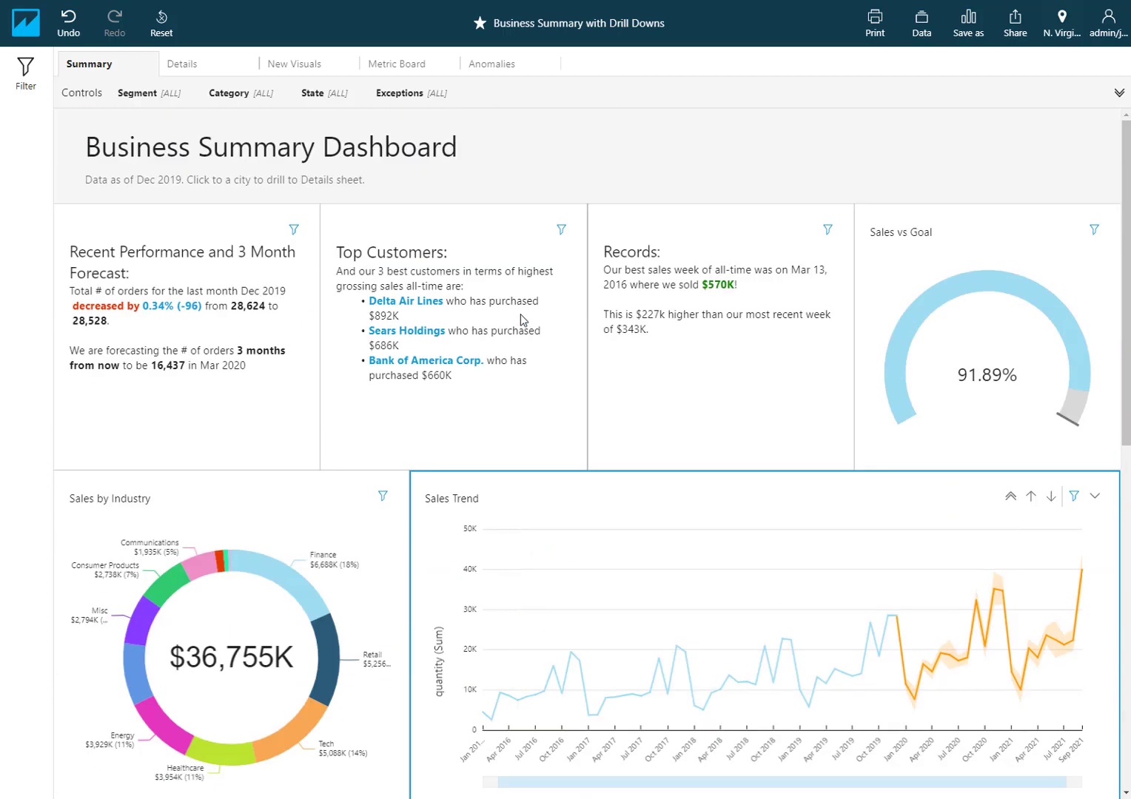
left_click(467, 95)
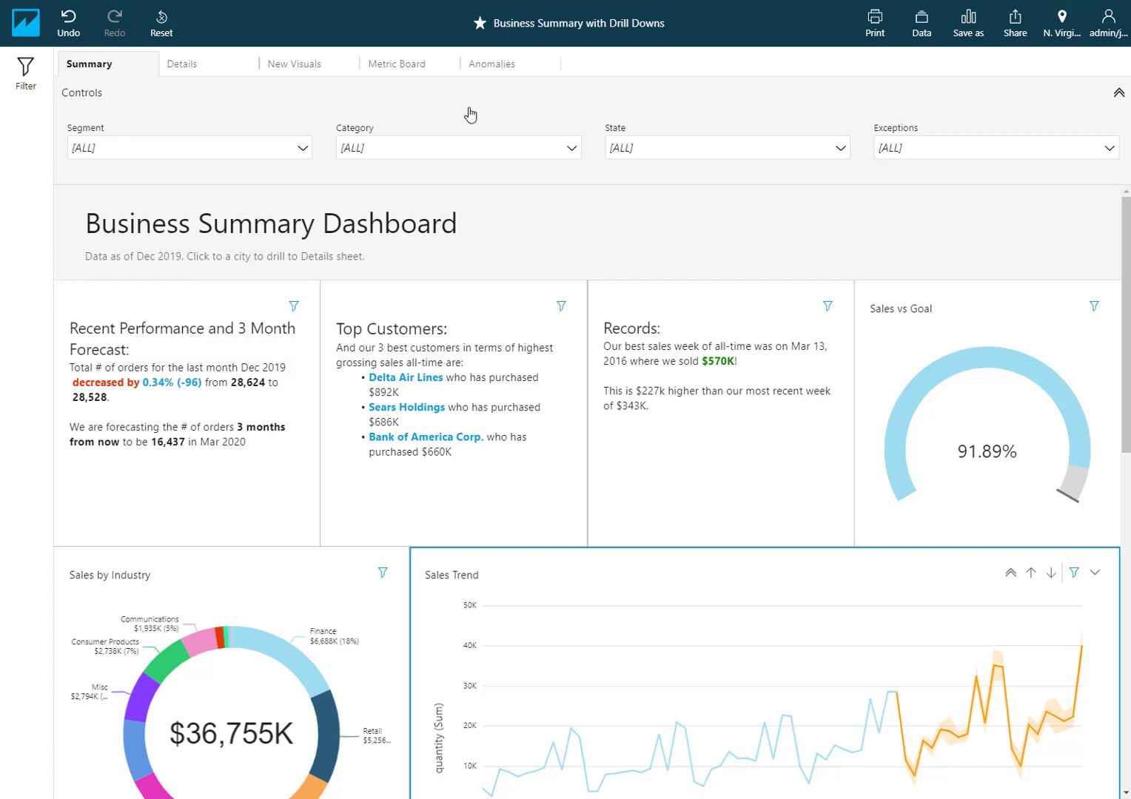
left_click(465, 101)
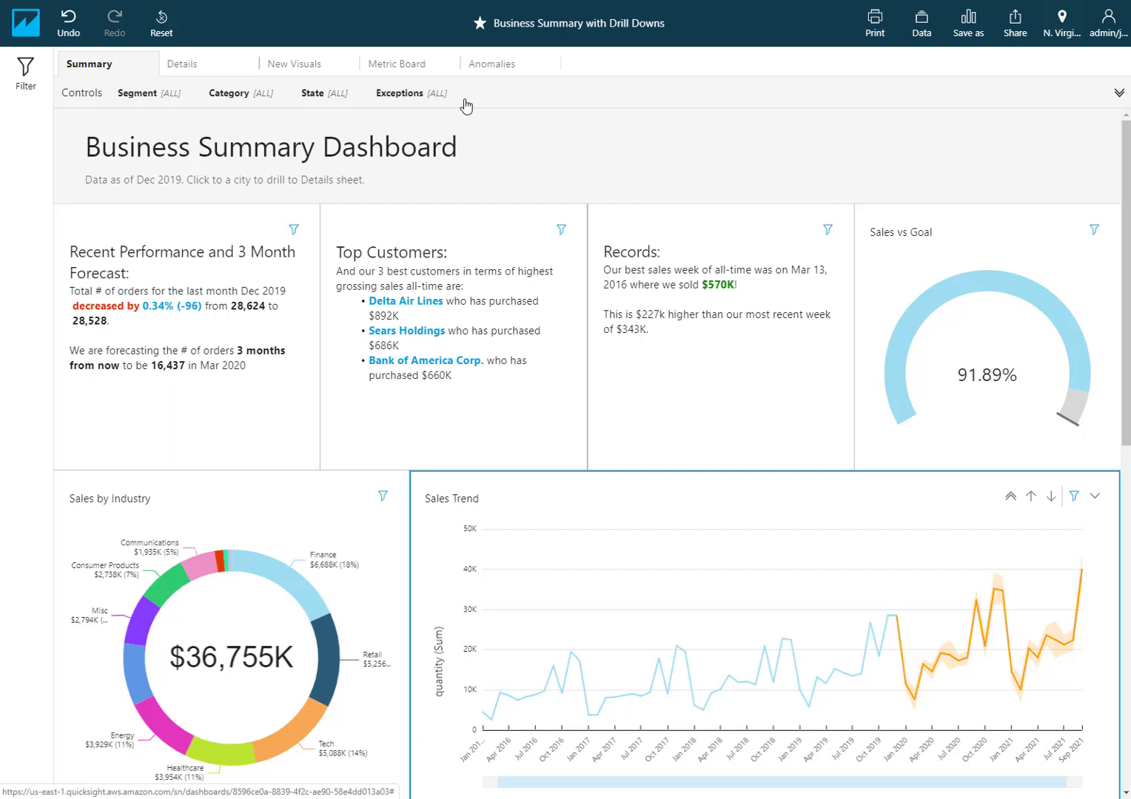
Filter the dashboard to Finance from the donut, review the results, then clear the filter
mouse_move(288, 590)
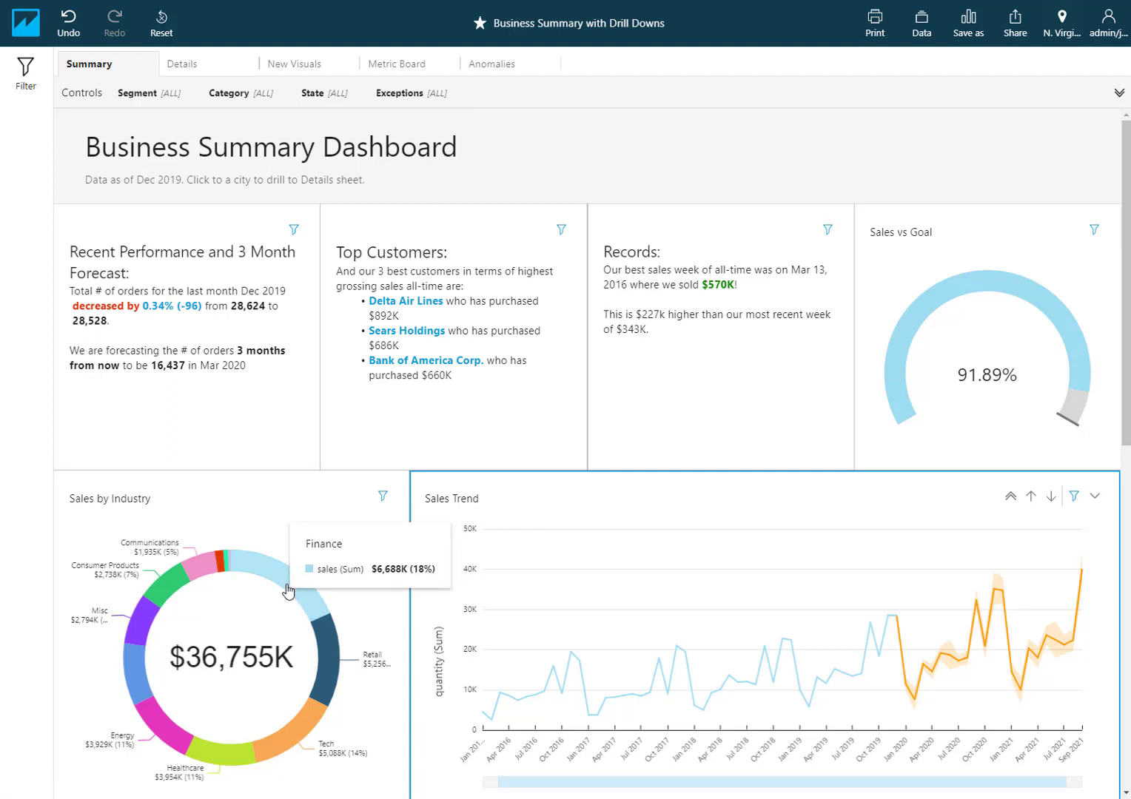
left_click(288, 590)
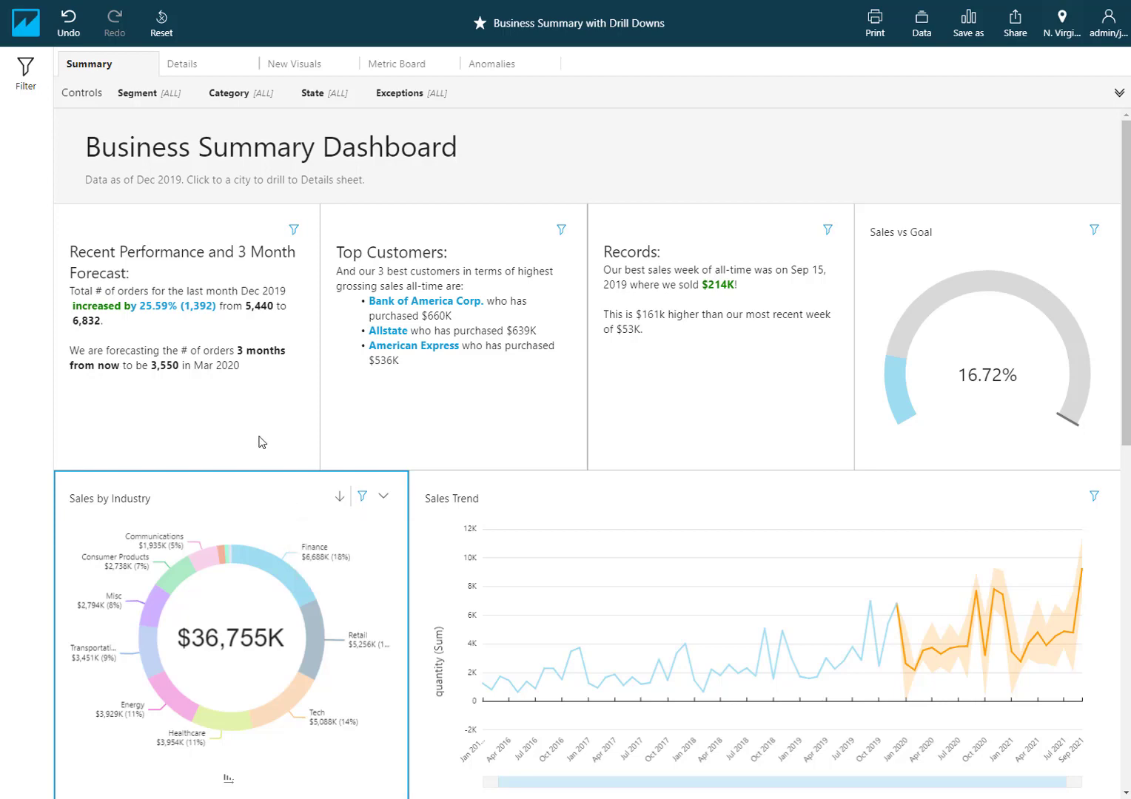
scroll(834, 419, "down", 3)
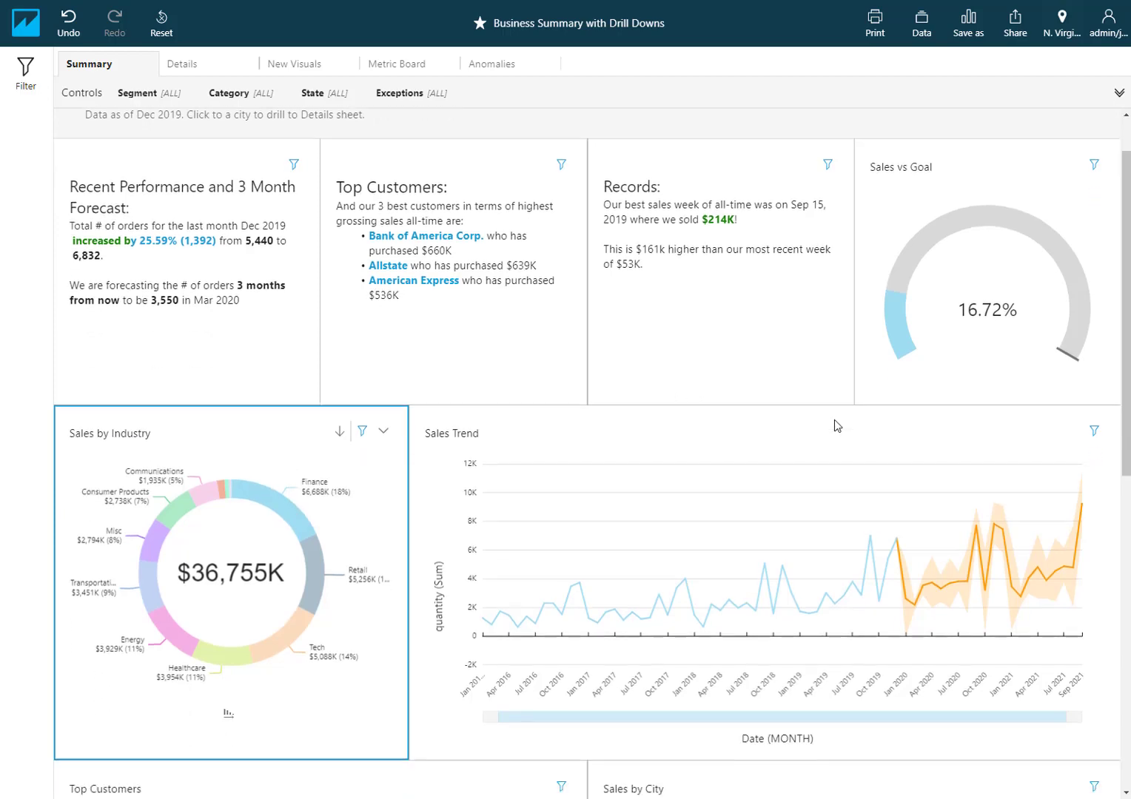
scroll(834, 419, "down", 2)
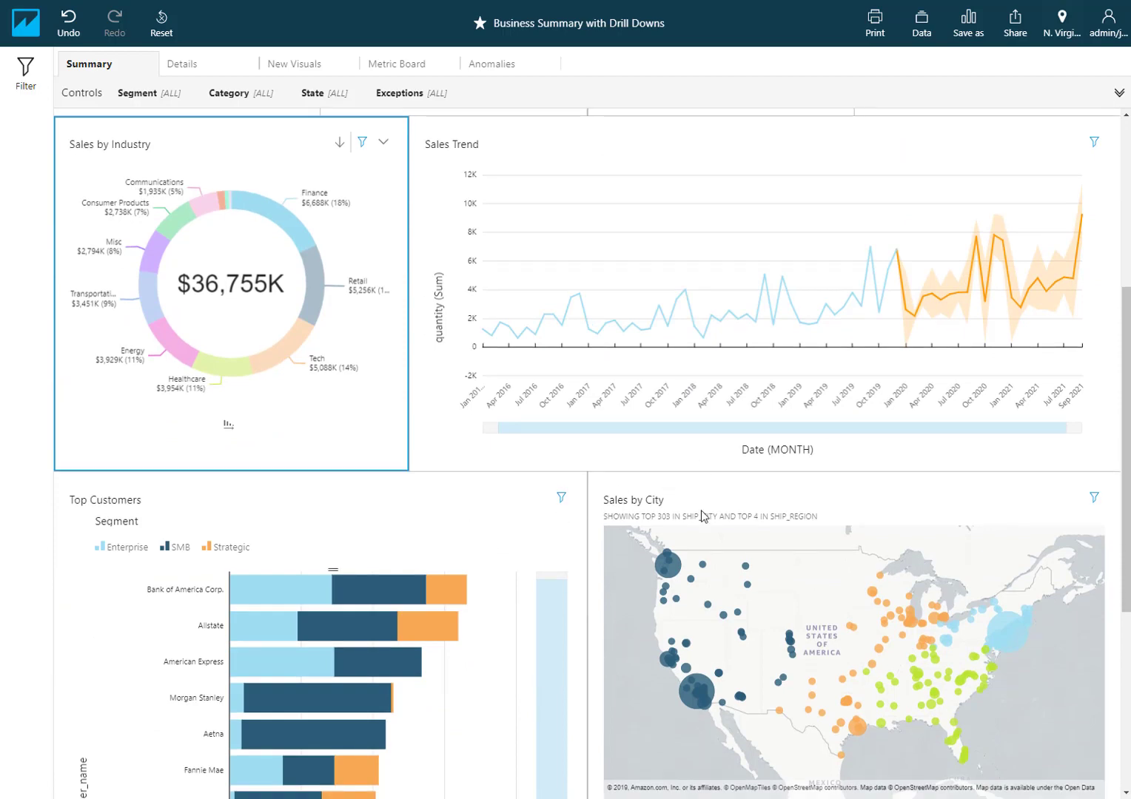
scroll(717, 512, "down", 5)
scroll(718, 502, "up", 6)
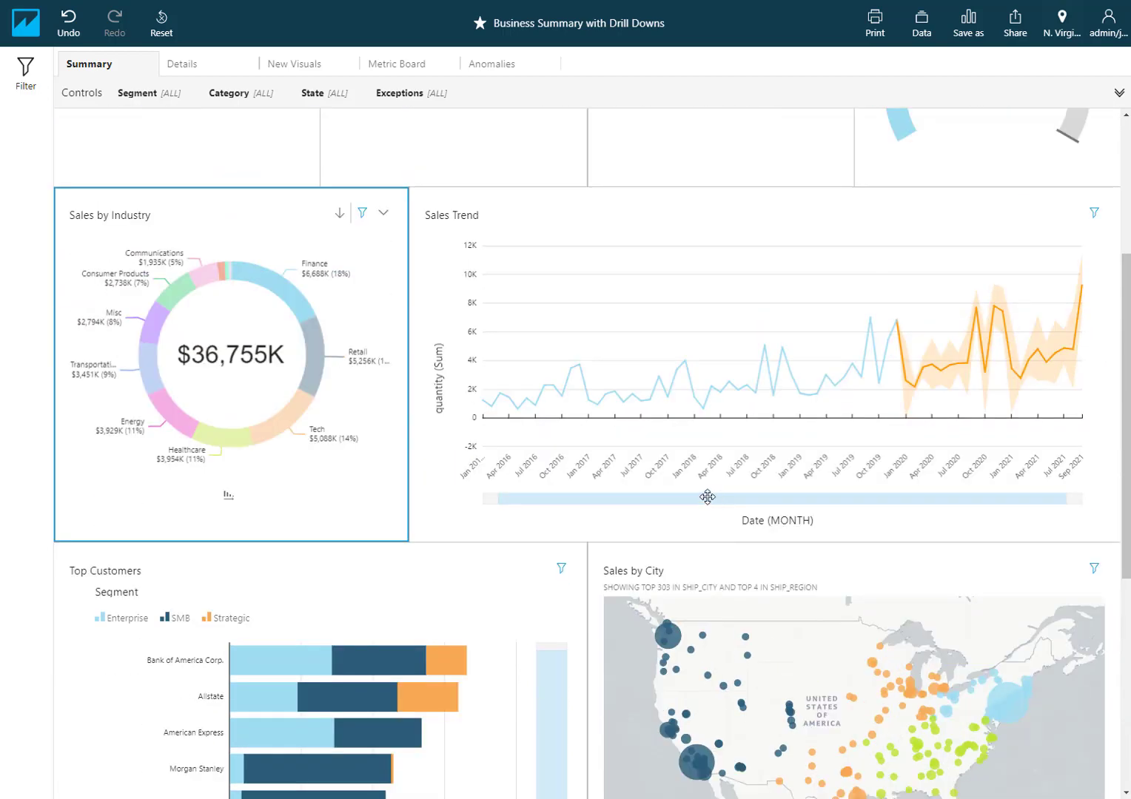
left_click(293, 293)
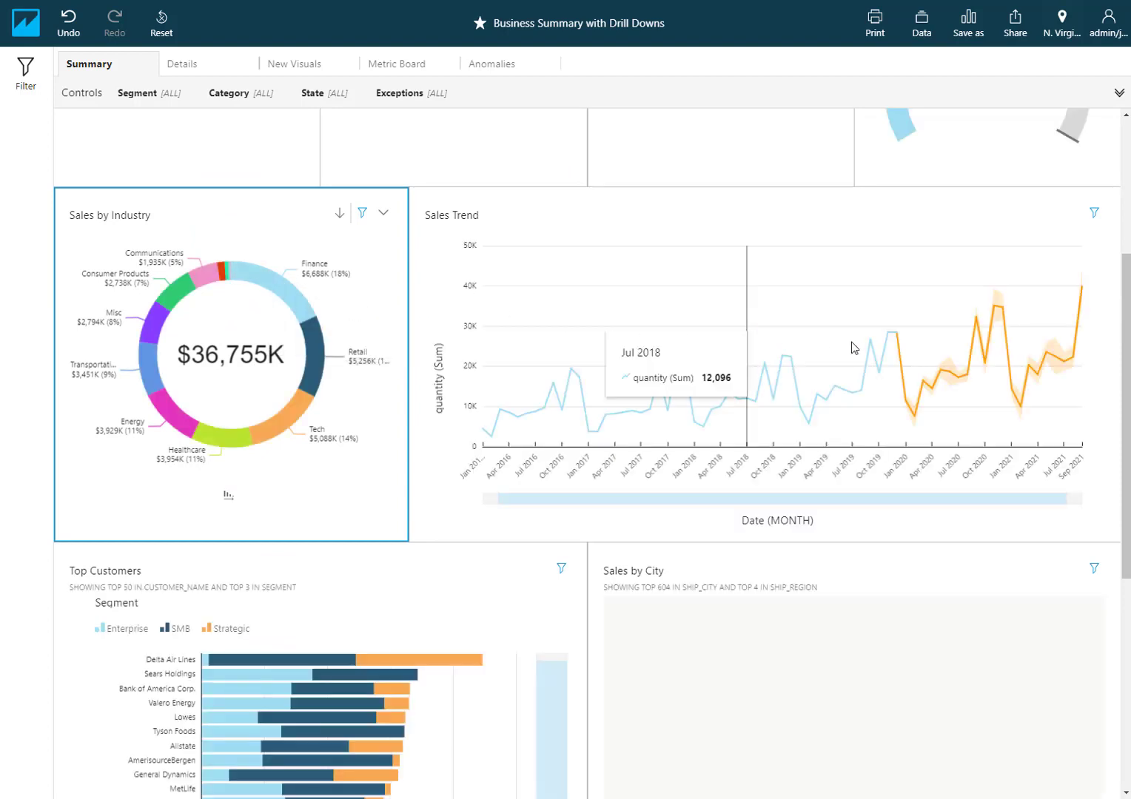
Filter the dashboard to Sep 2019 from the Sales Trend chart, then clear it
mouse_move(872, 346)
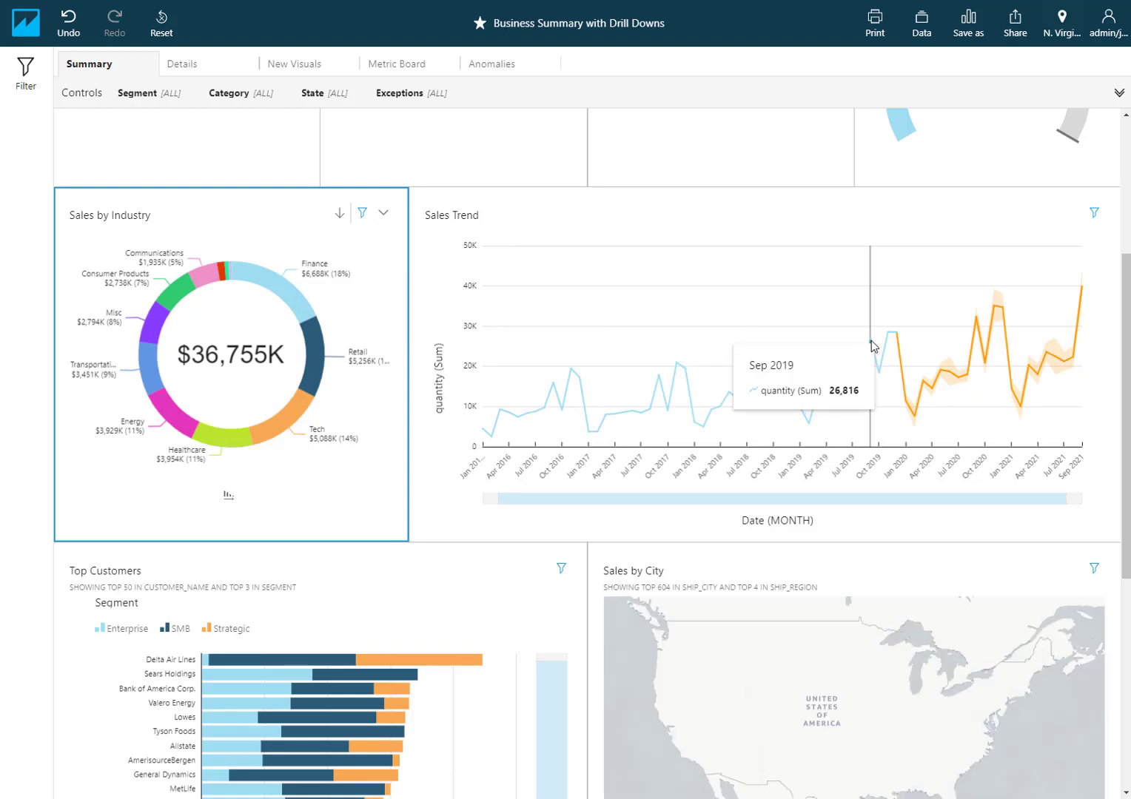
left_click(871, 342)
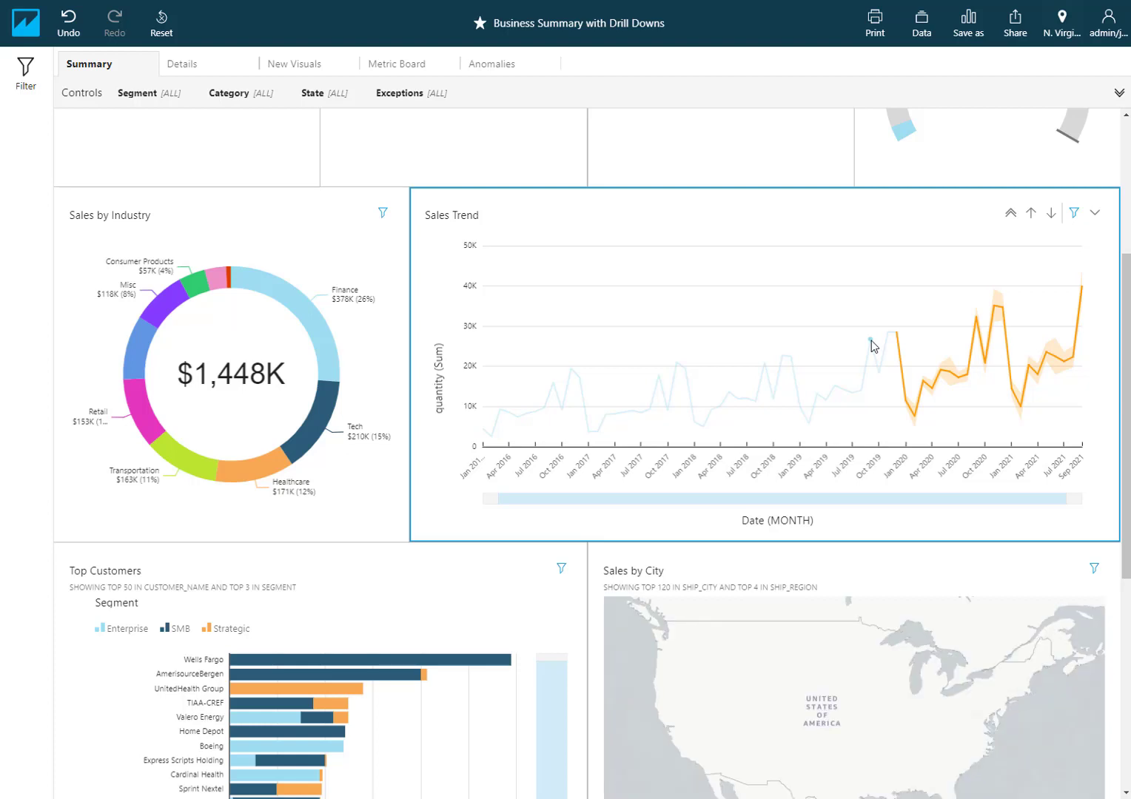
left_click(871, 342)
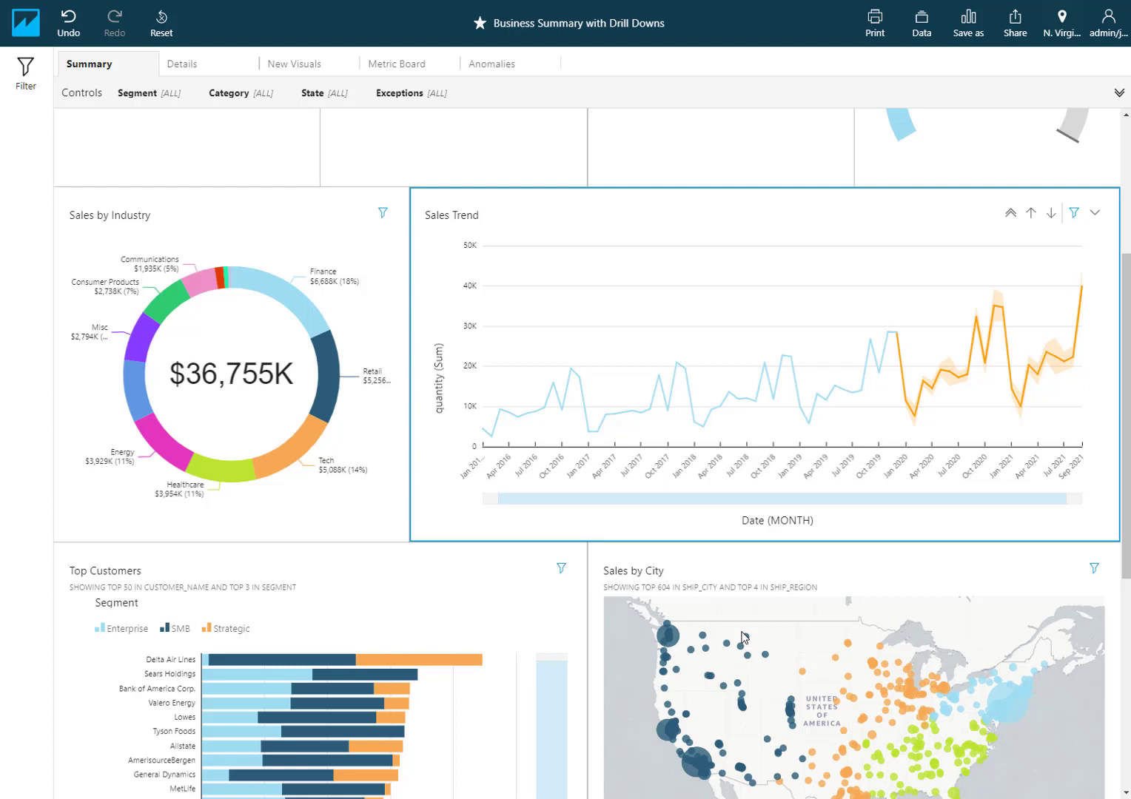
Filter the other visuals to Seattle from the Sales by City map, then clear it
left_click(676, 638)
left_click(676, 639)
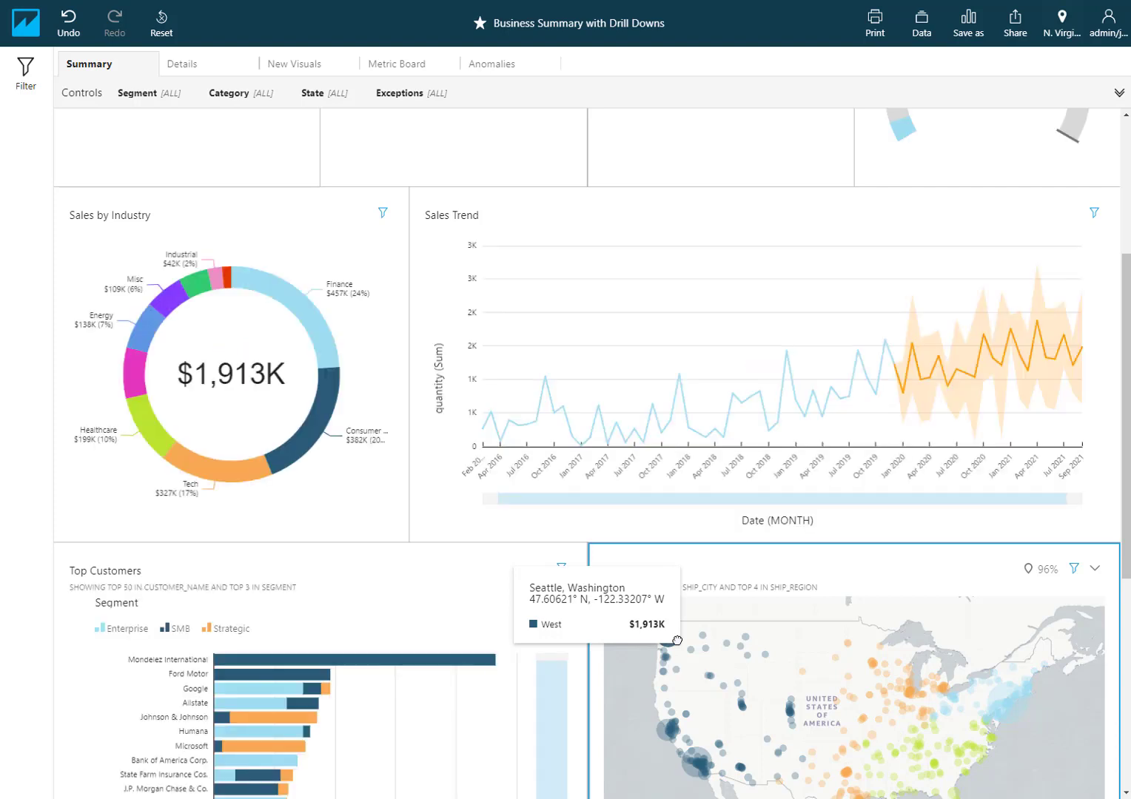
left_click(678, 640)
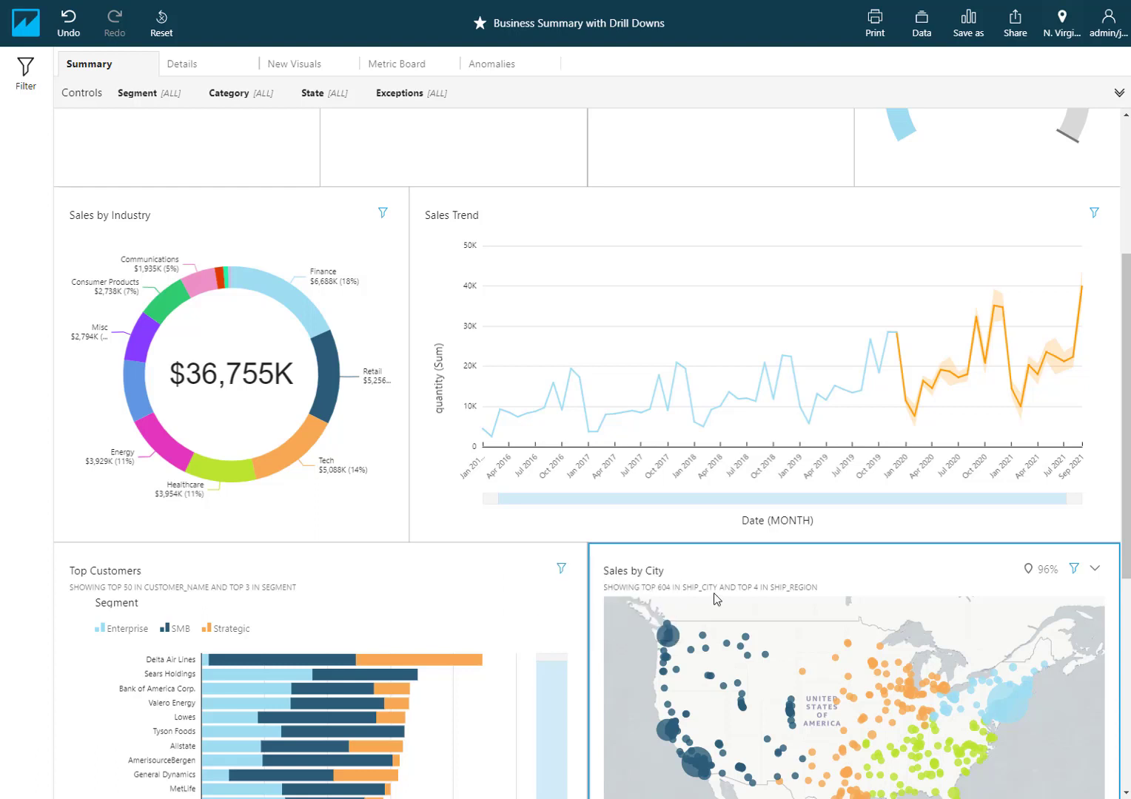
Filter to Seattle again and bring up the Seattle point's action menu
scroll(711, 599, "down", 2)
scroll(681, 498, "down", 2)
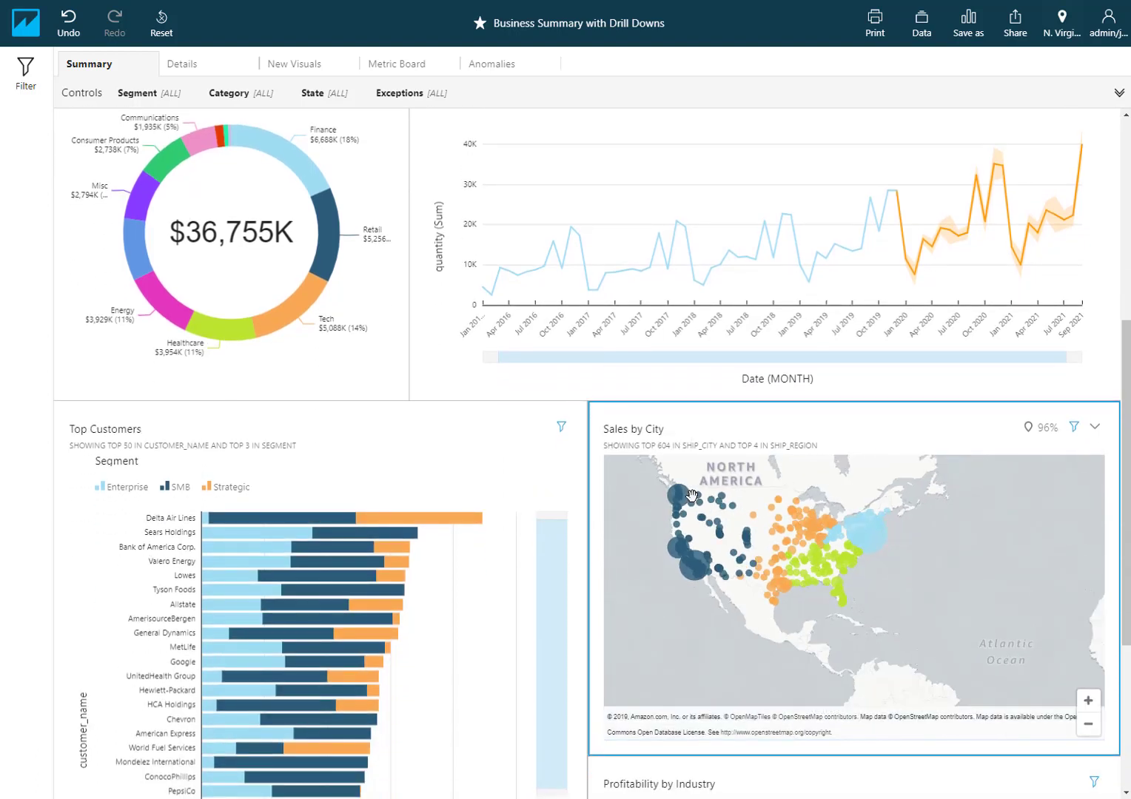
scroll(693, 495, "up", 2)
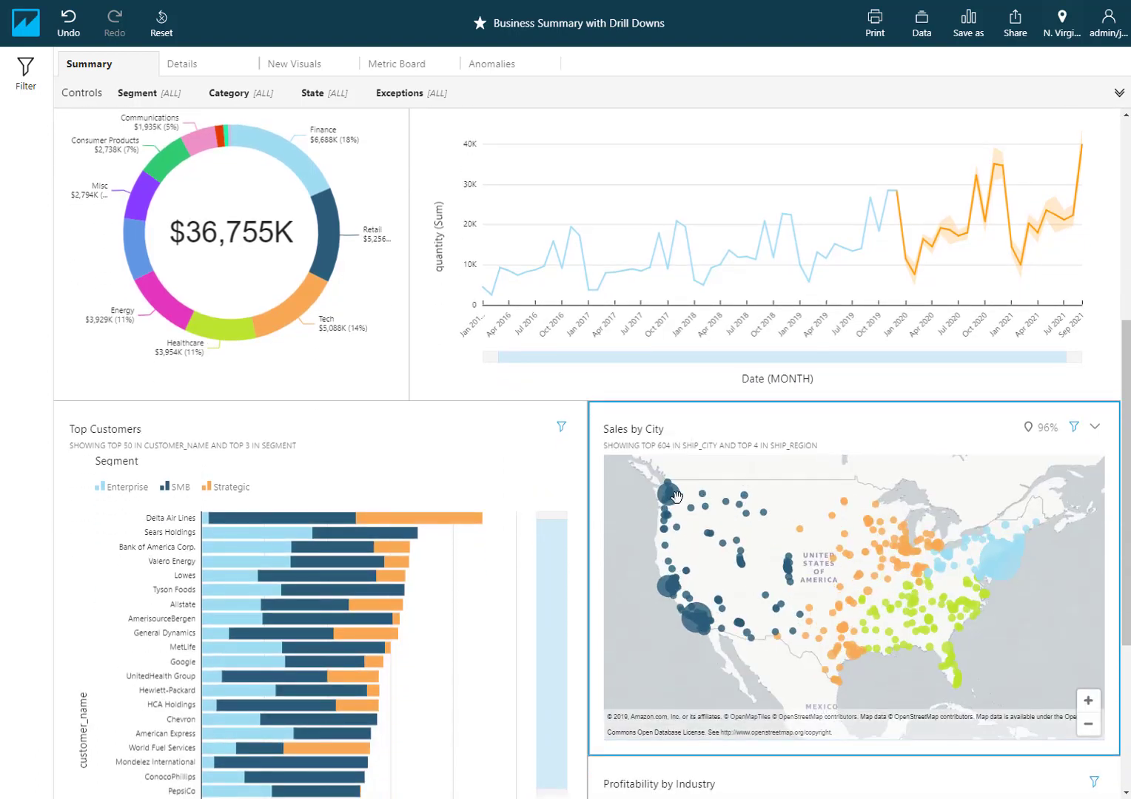
left_click(677, 499)
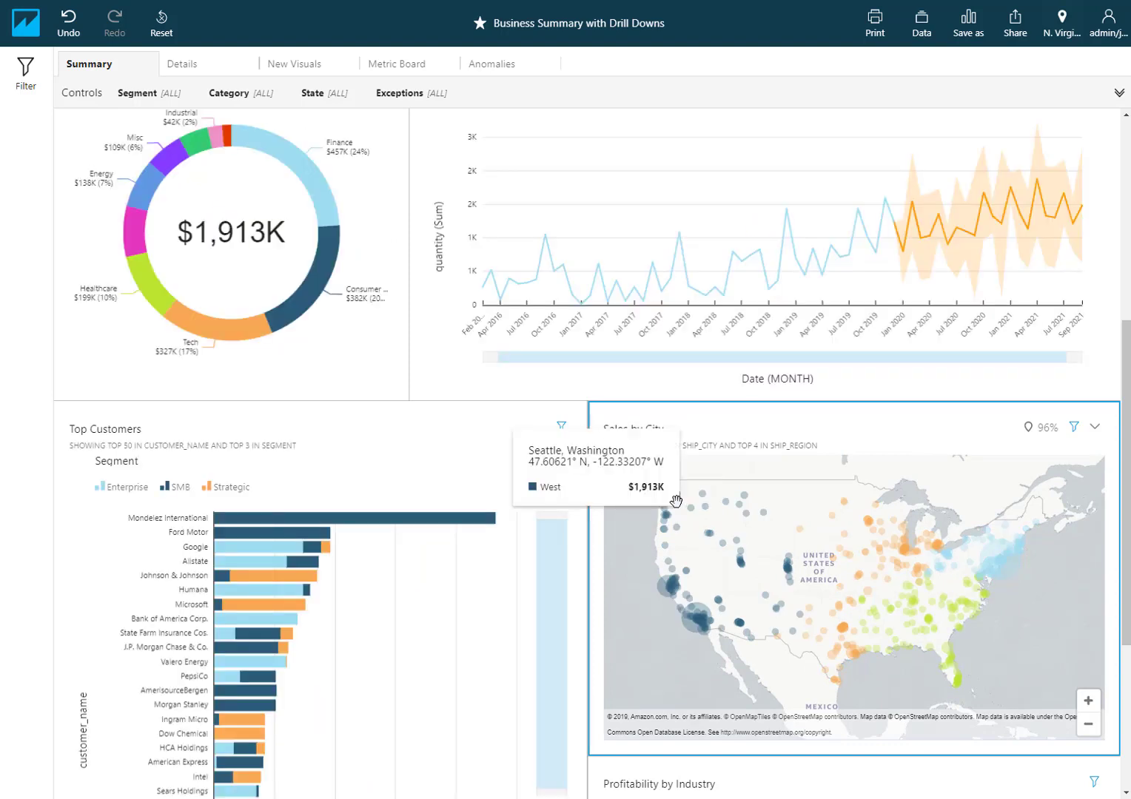
left_click(676, 499)
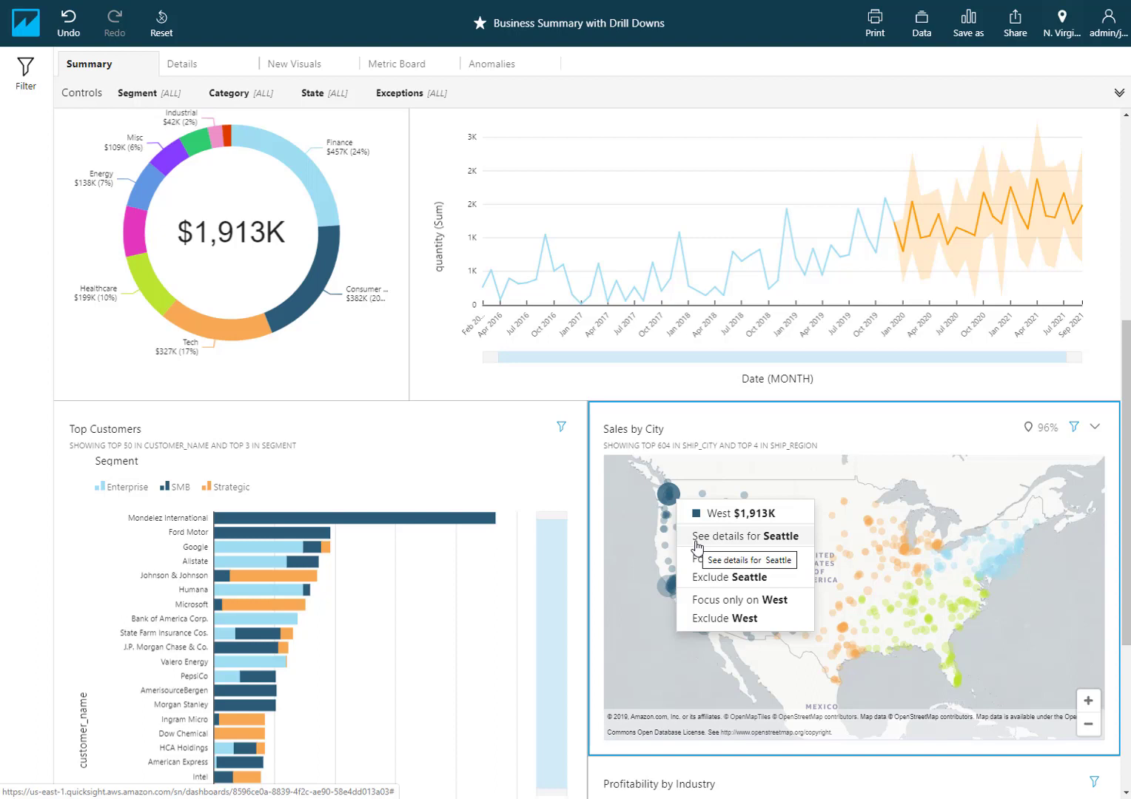
View Seattle's order details on the Details sheet, return to Summary, then go to the QuickSight start page
left_click(696, 536)
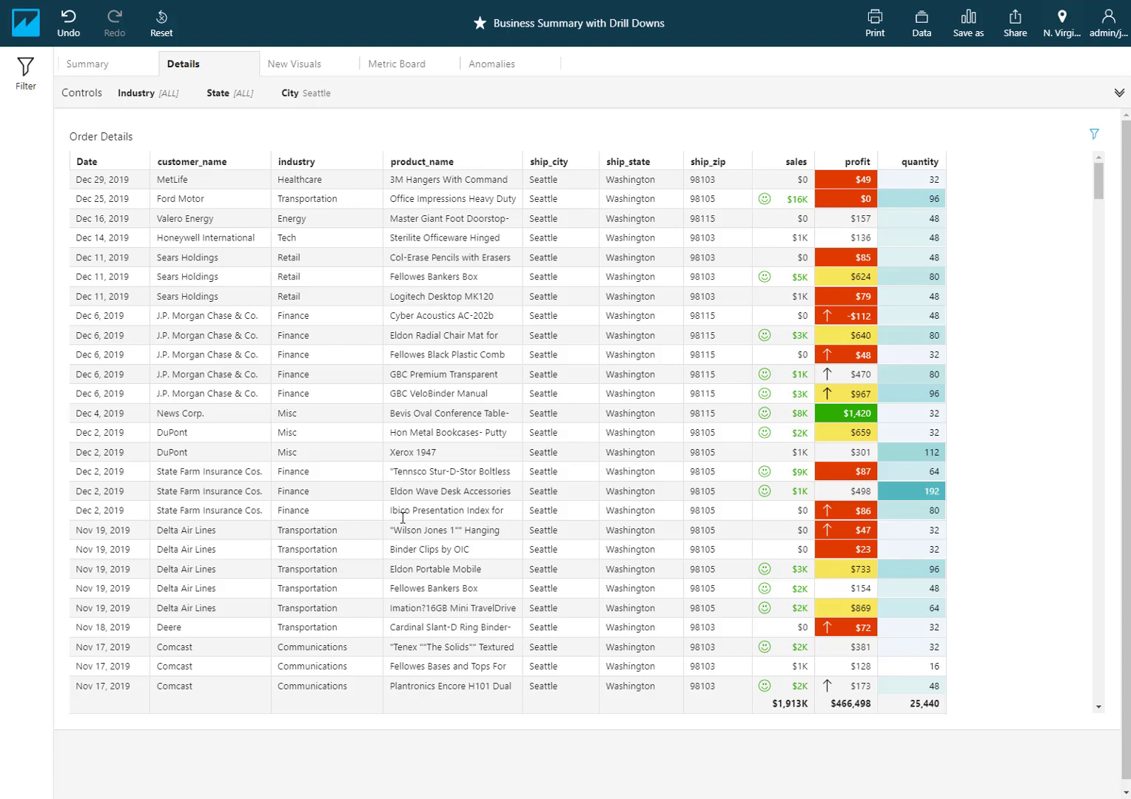
left_click(113, 68)
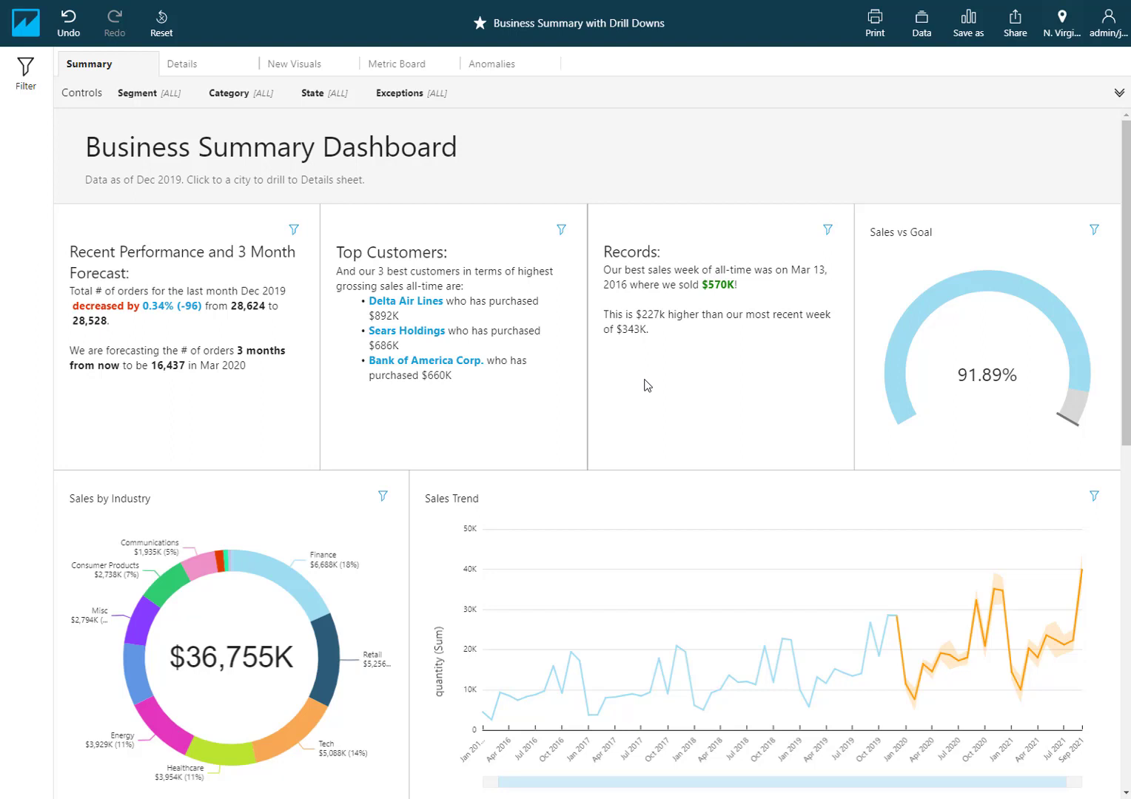
left_click(27, 24)
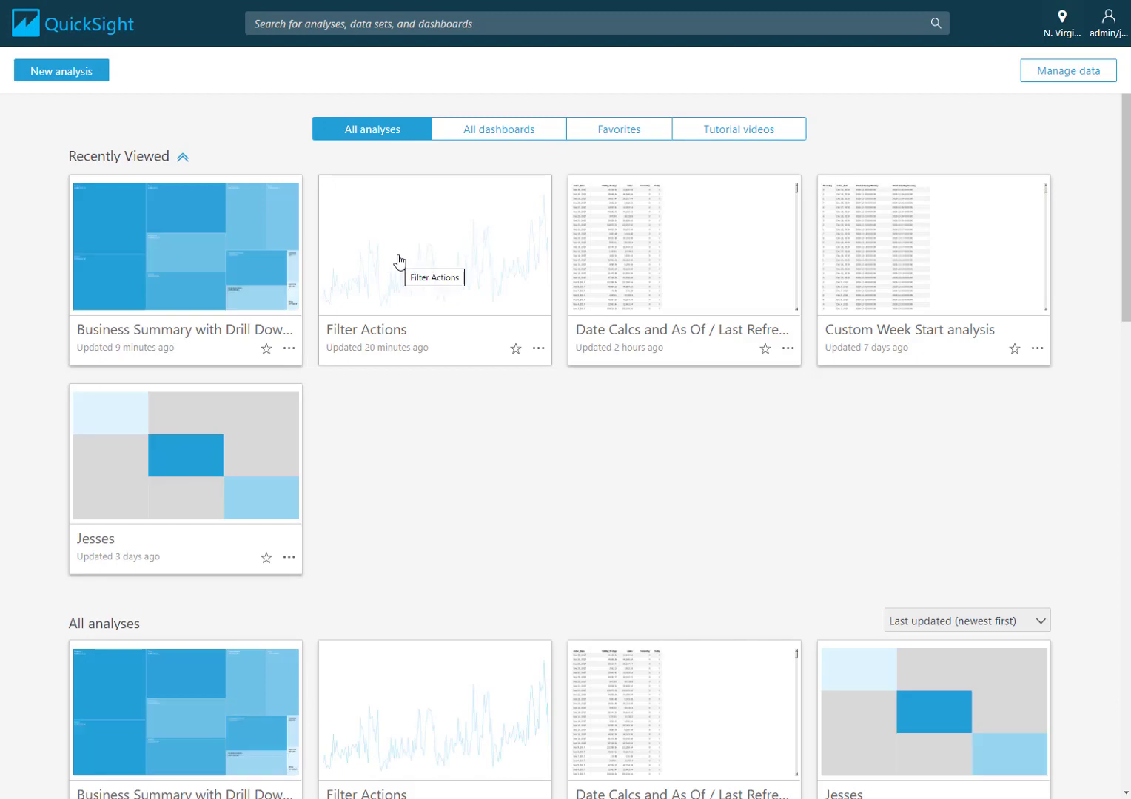
Open the Filter Actions analysis and show its visual Actions pane
left_click(398, 263)
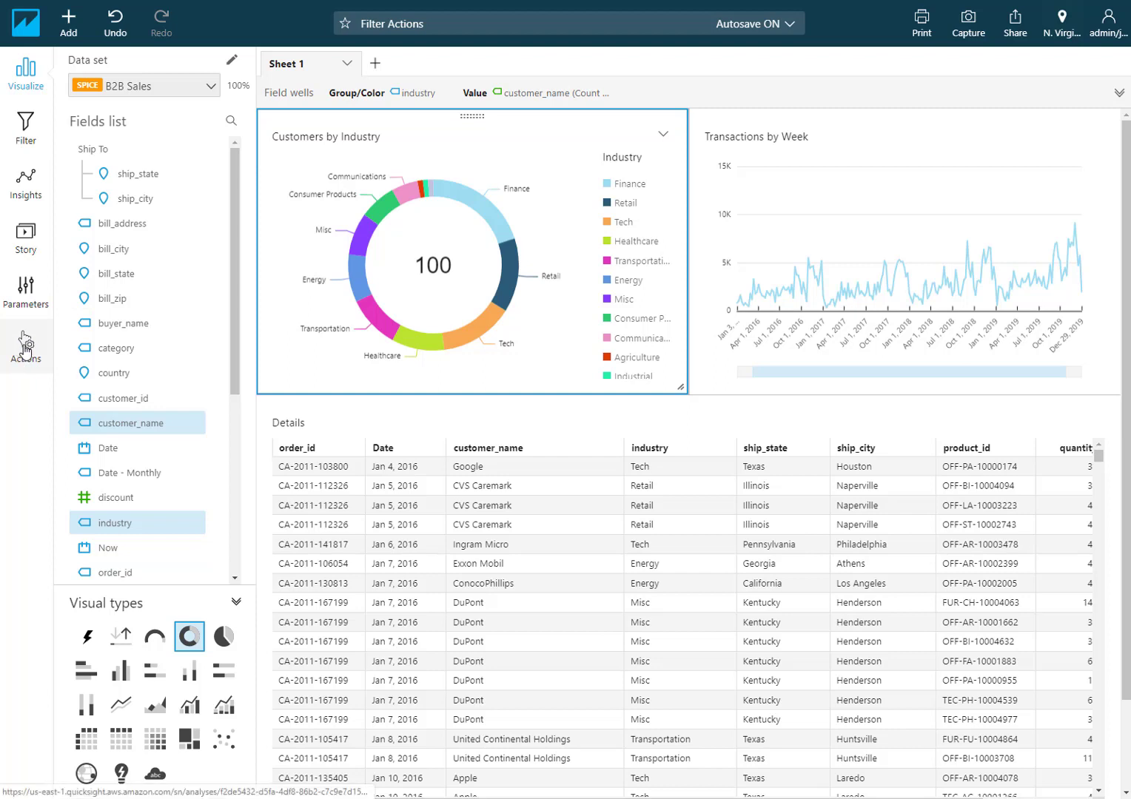
left_click(25, 348)
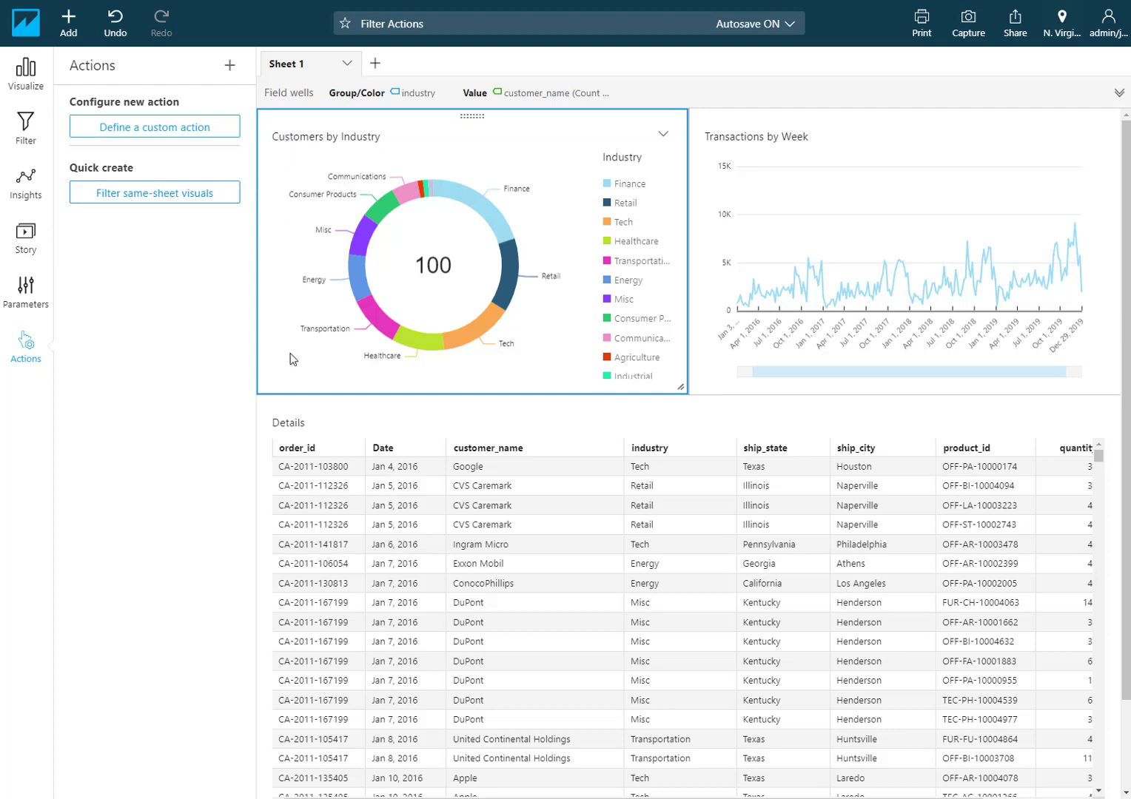
left_click(190, 201)
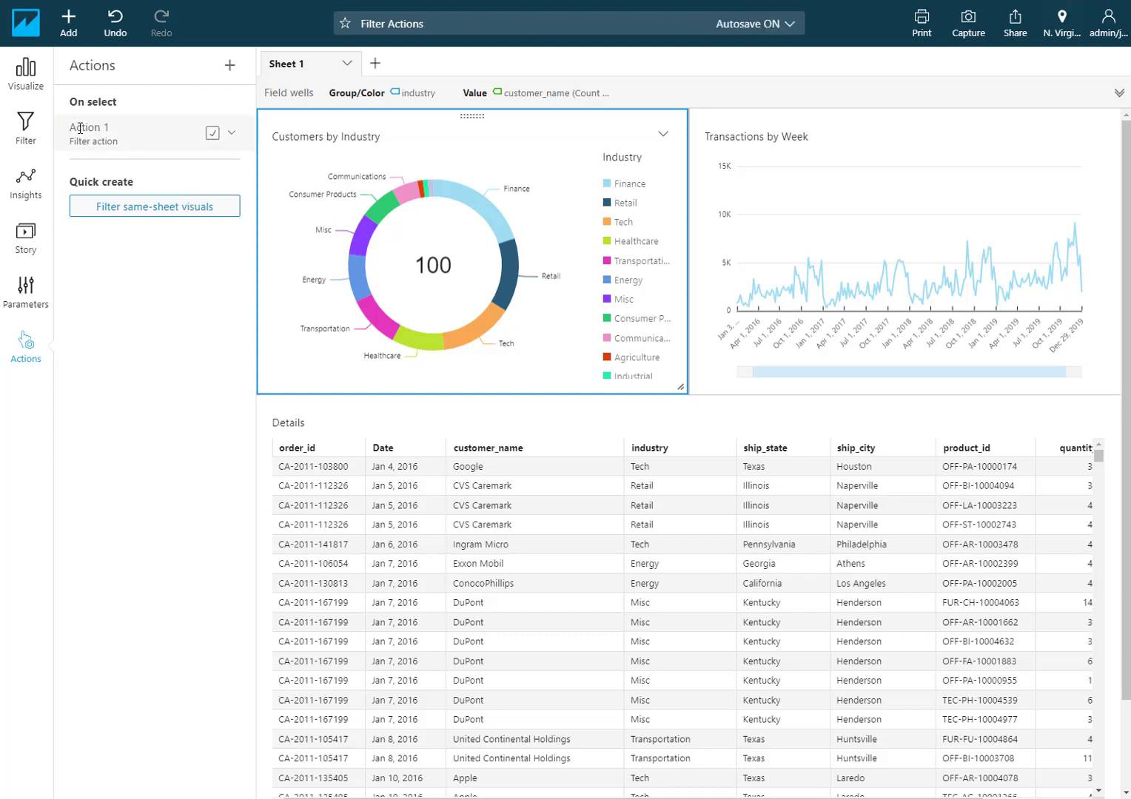
left_click(231, 133)
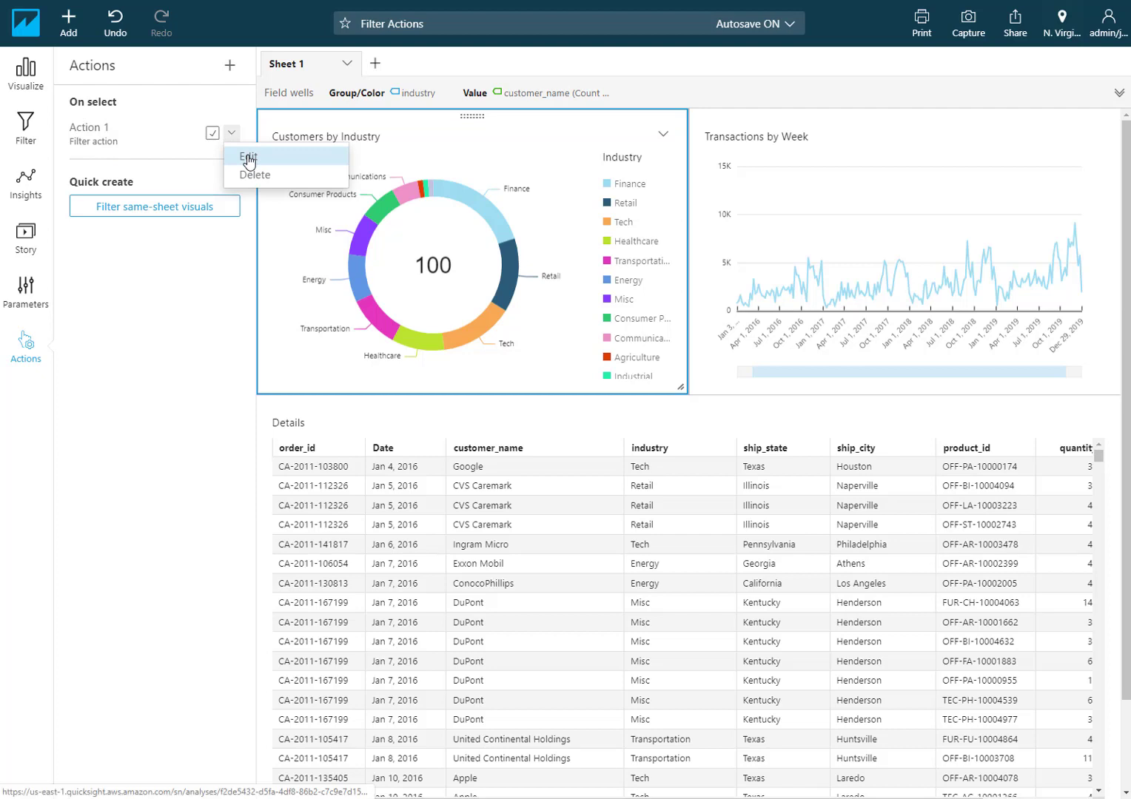
left_click(214, 282)
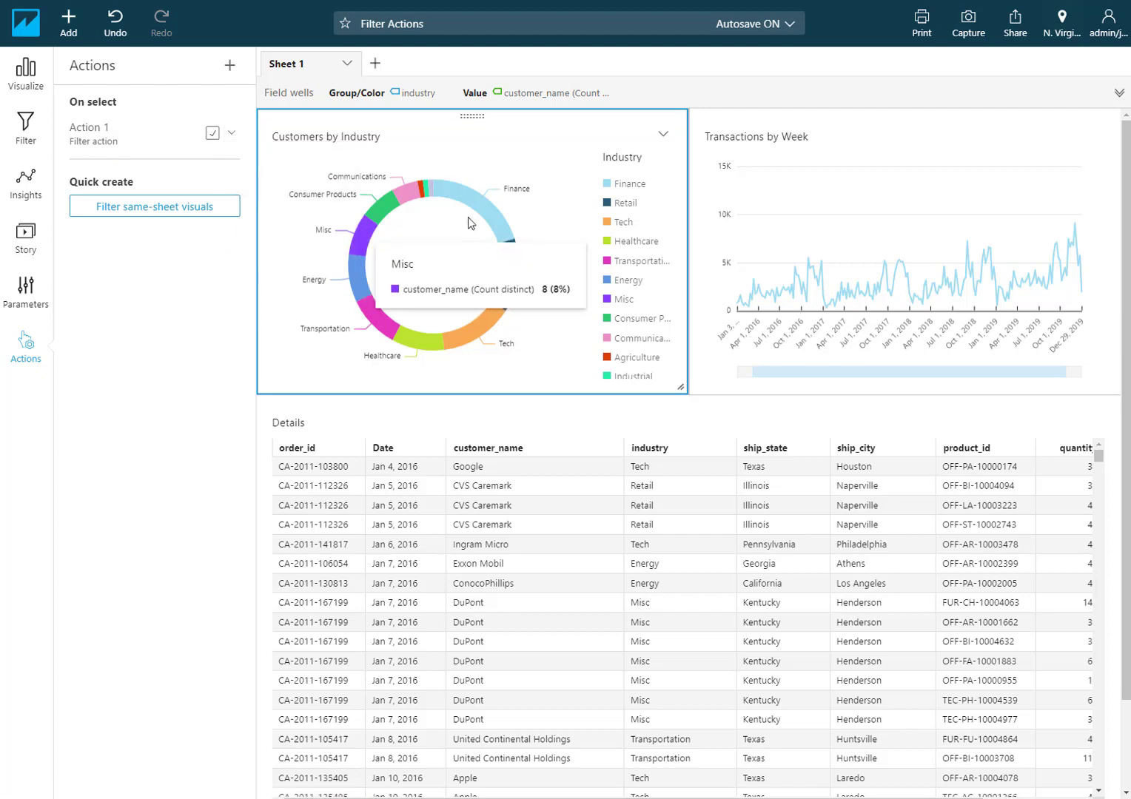
mouse_move(488, 212)
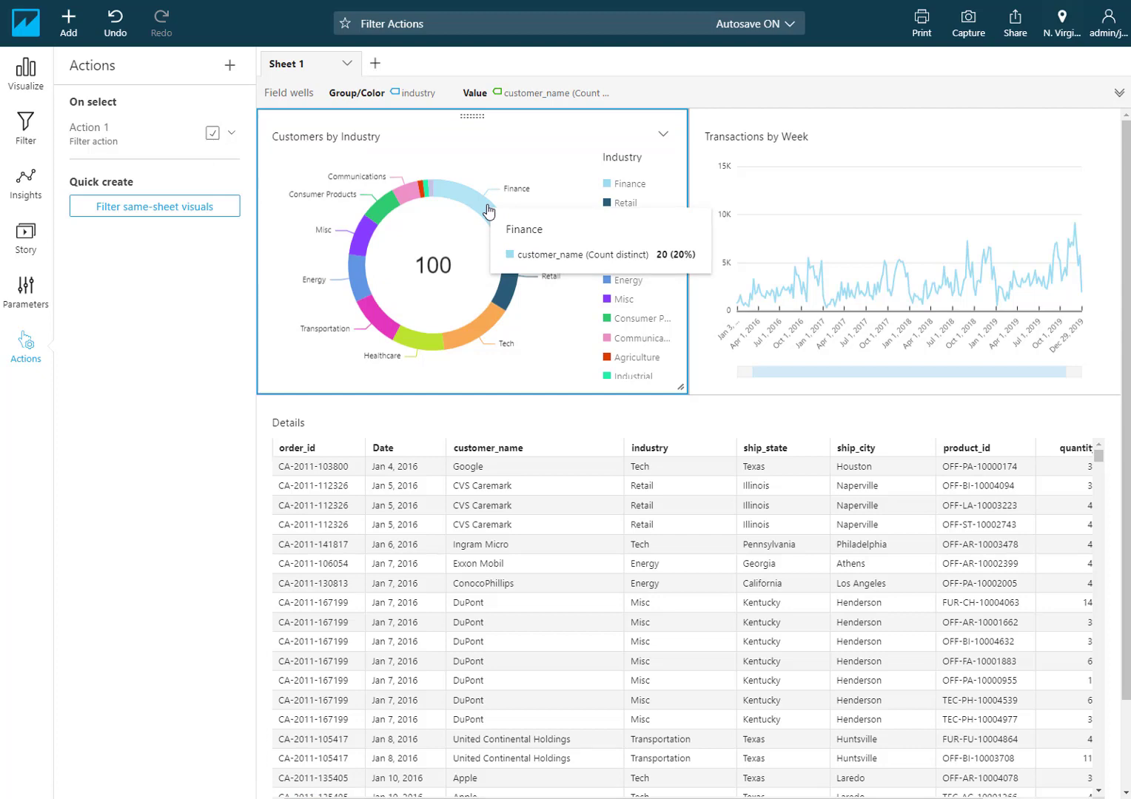
left_click(488, 209)
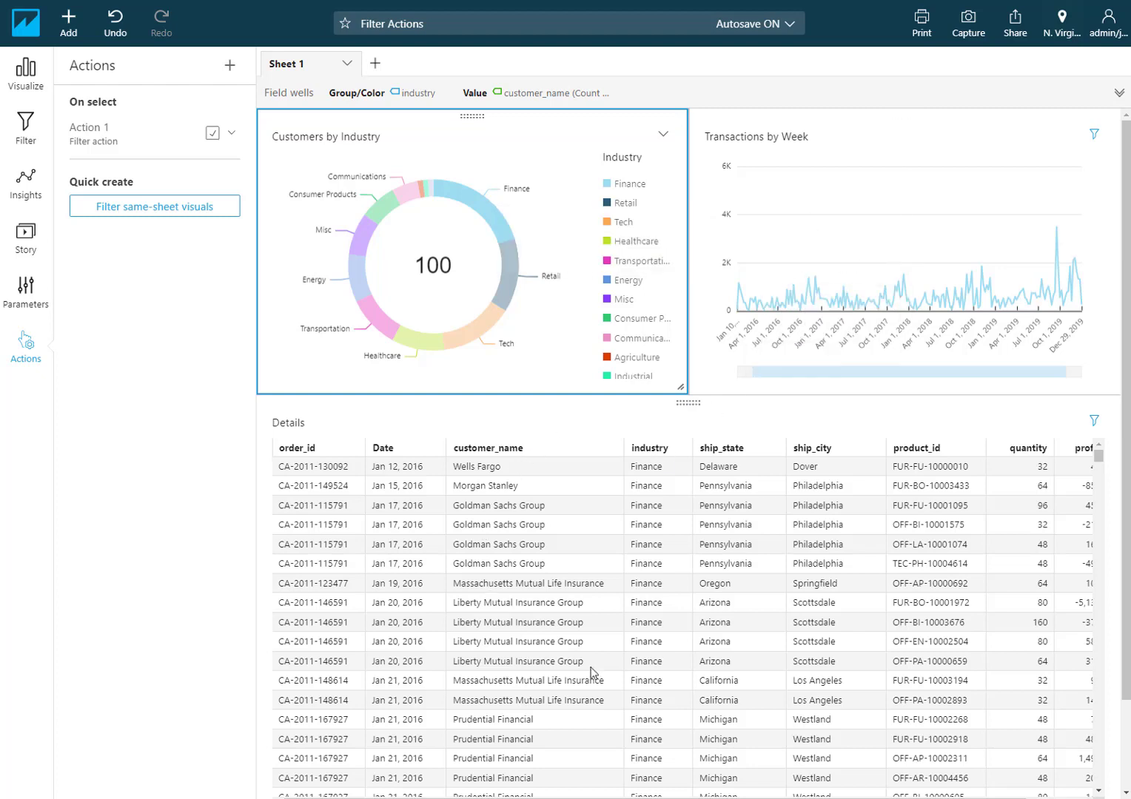
left_click(1095, 138)
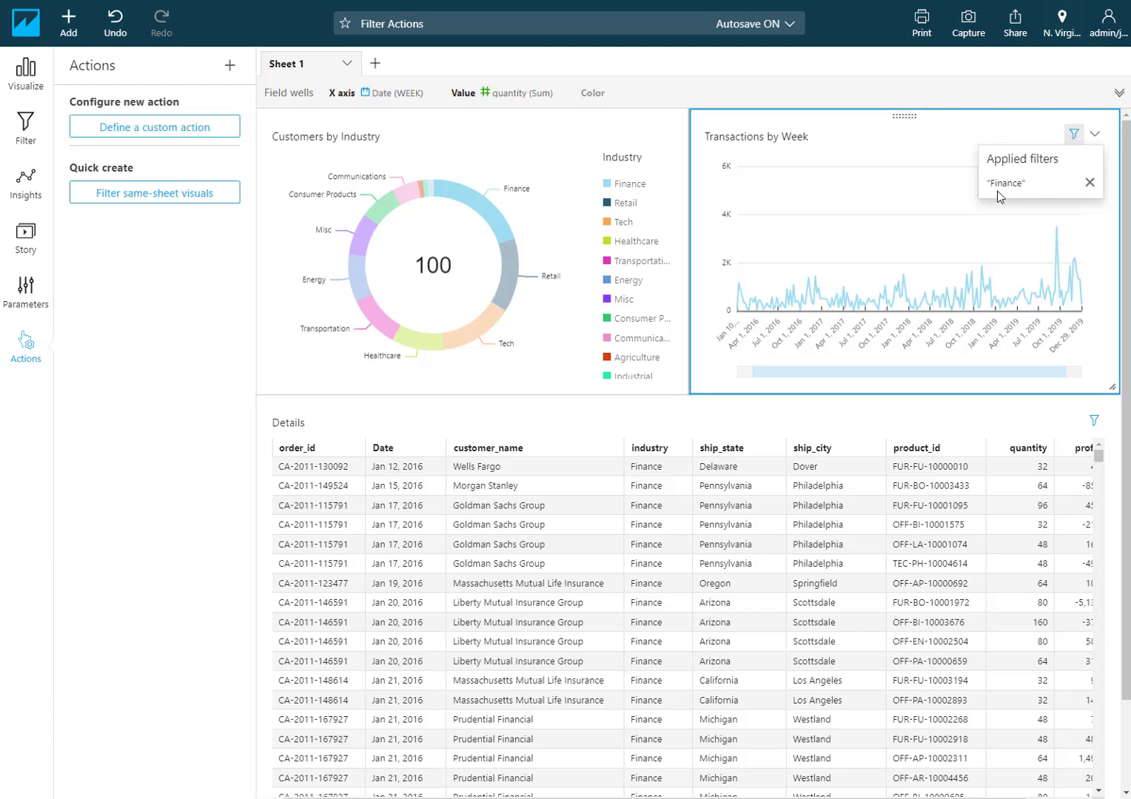
left_click(1090, 182)
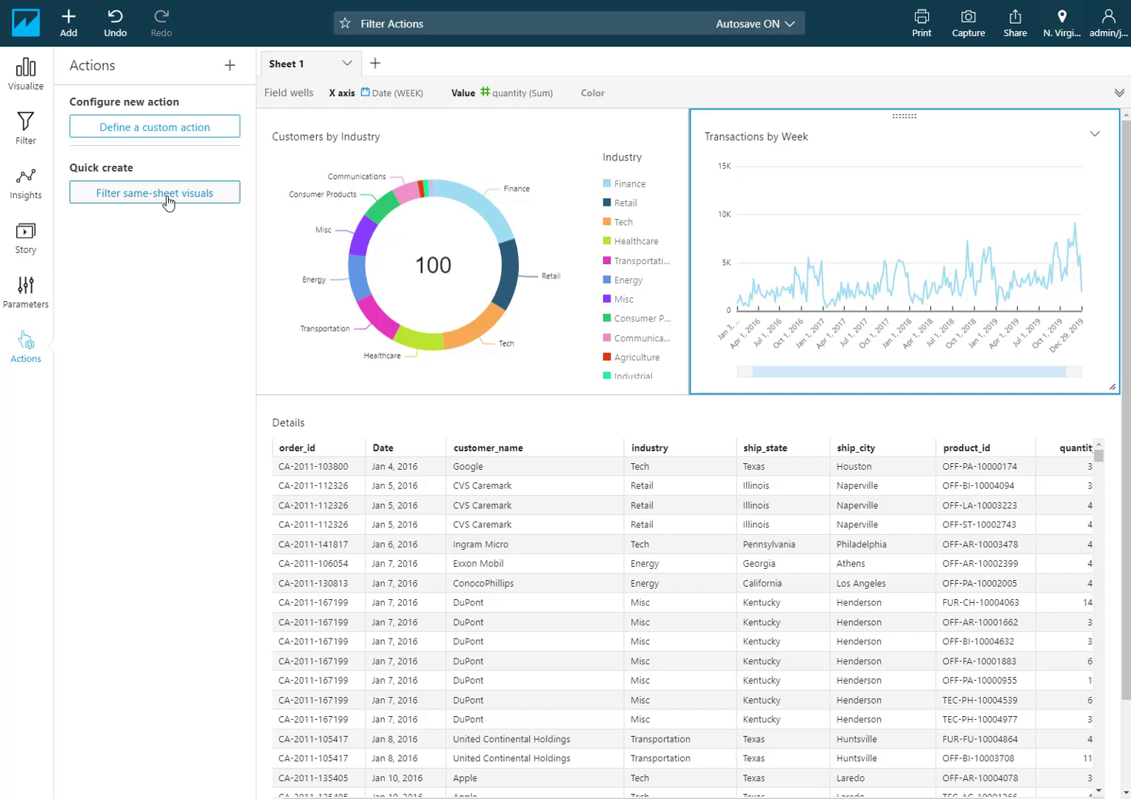
Create a custom filter action 'Filter by Week' with Target visuals set to Select visuals, and save it
left_click(187, 134)
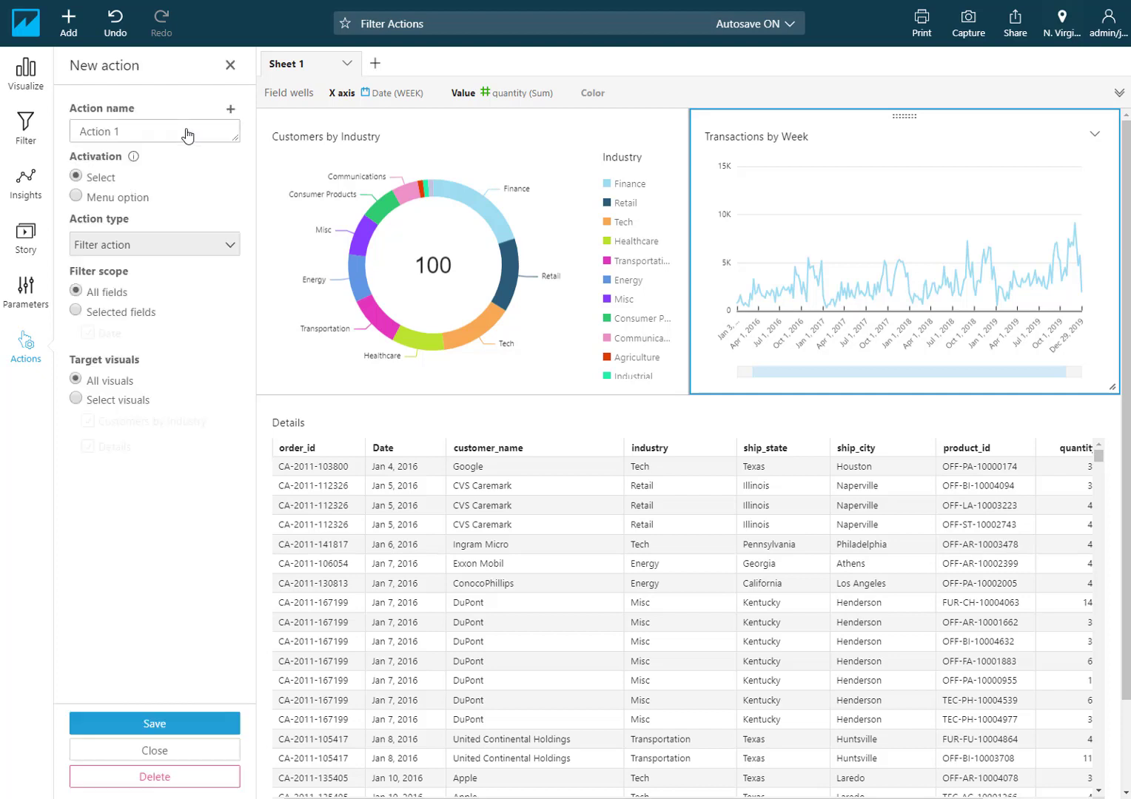
left_click_drag(188, 134, 22, 141)
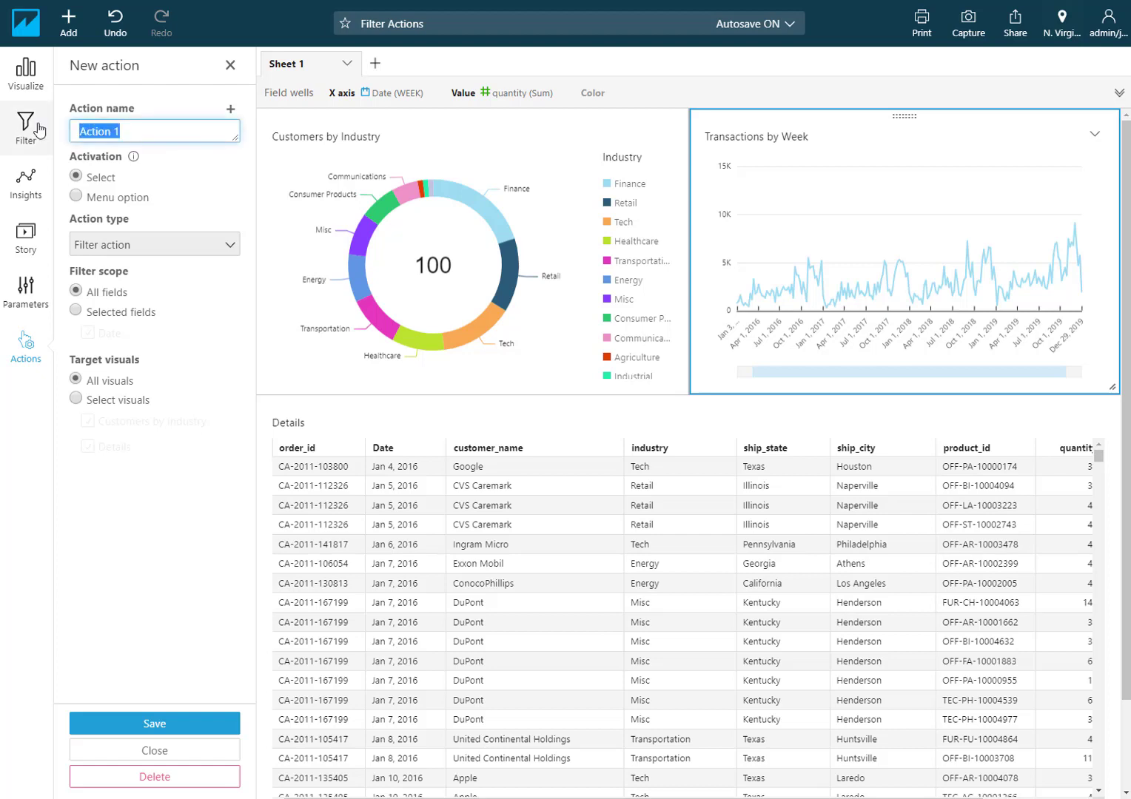
type("Filter")
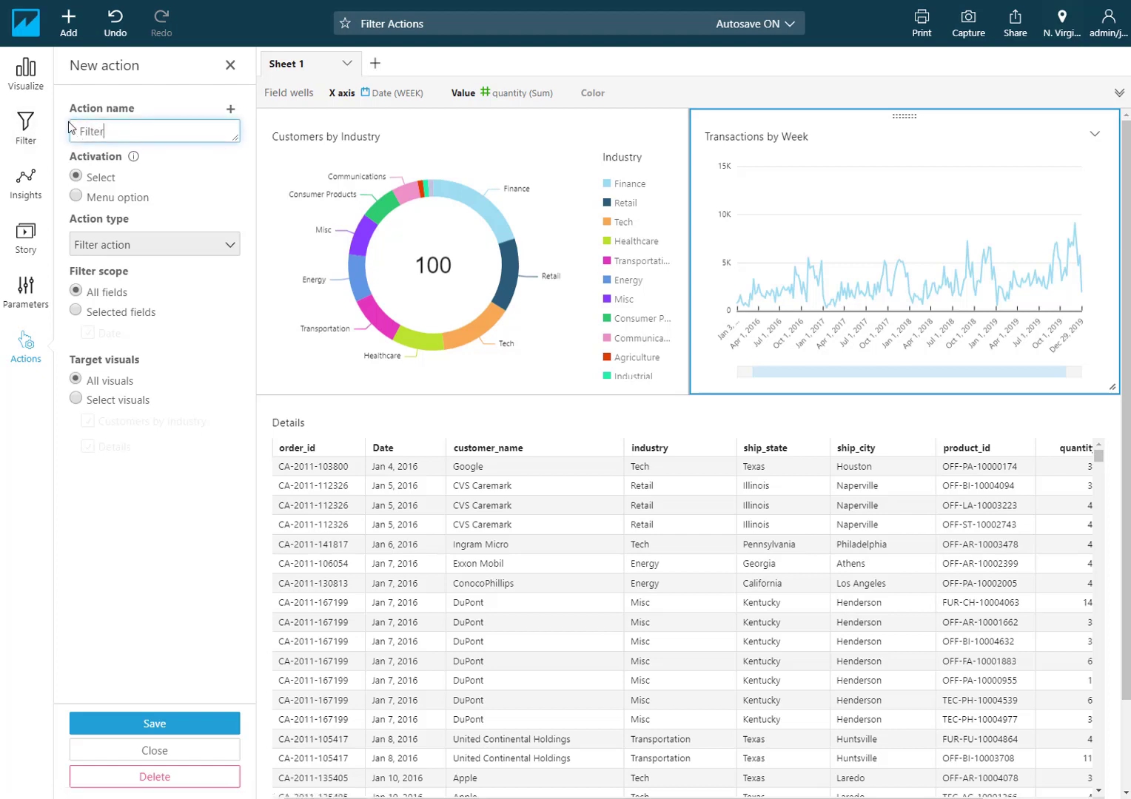
type(" by Week")
left_click(148, 253)
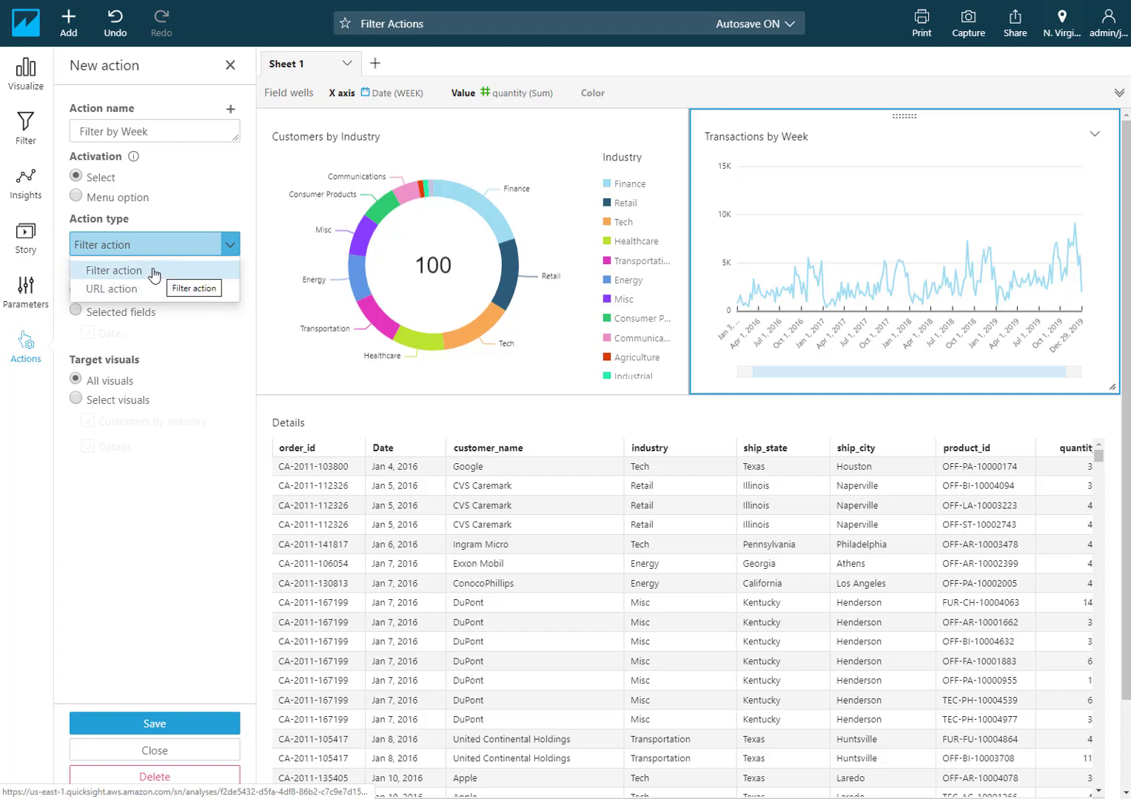
left_click(223, 221)
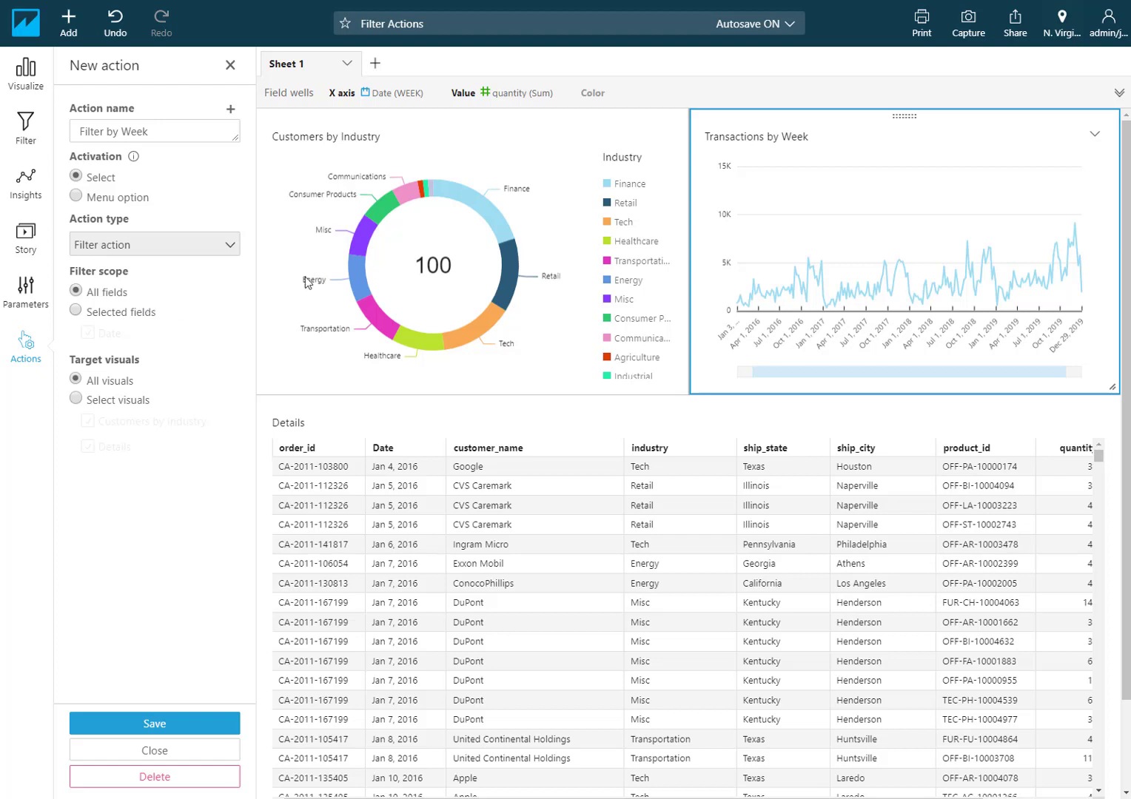
mouse_move(833, 235)
left_click(78, 400)
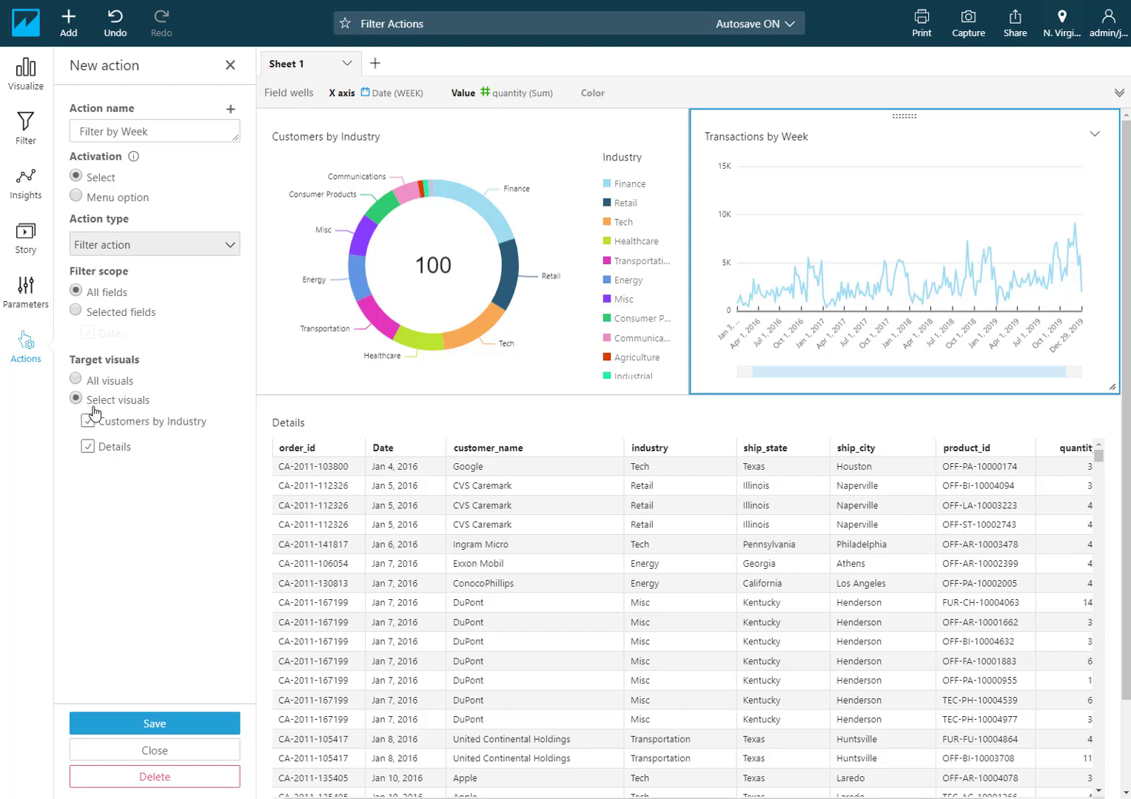
left_click(211, 724)
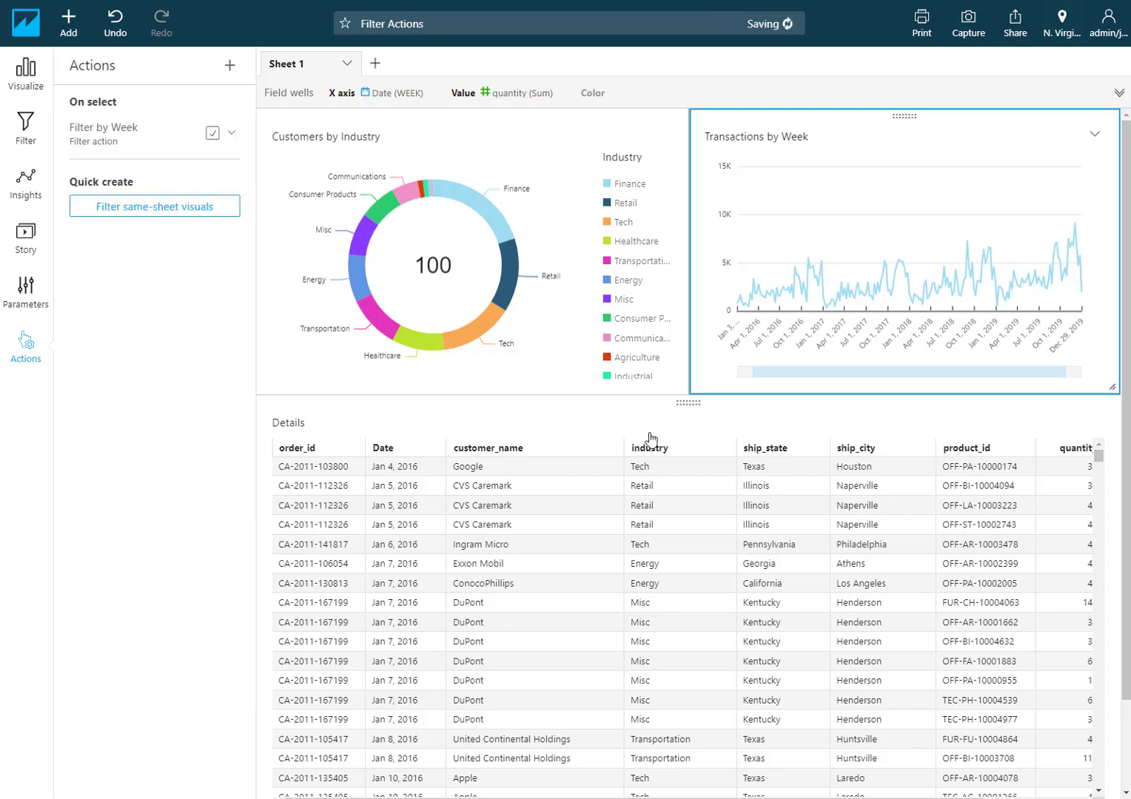
Filter to the Sep 17, 2017 week and confirm the donut's applied week filter
left_click(884, 265)
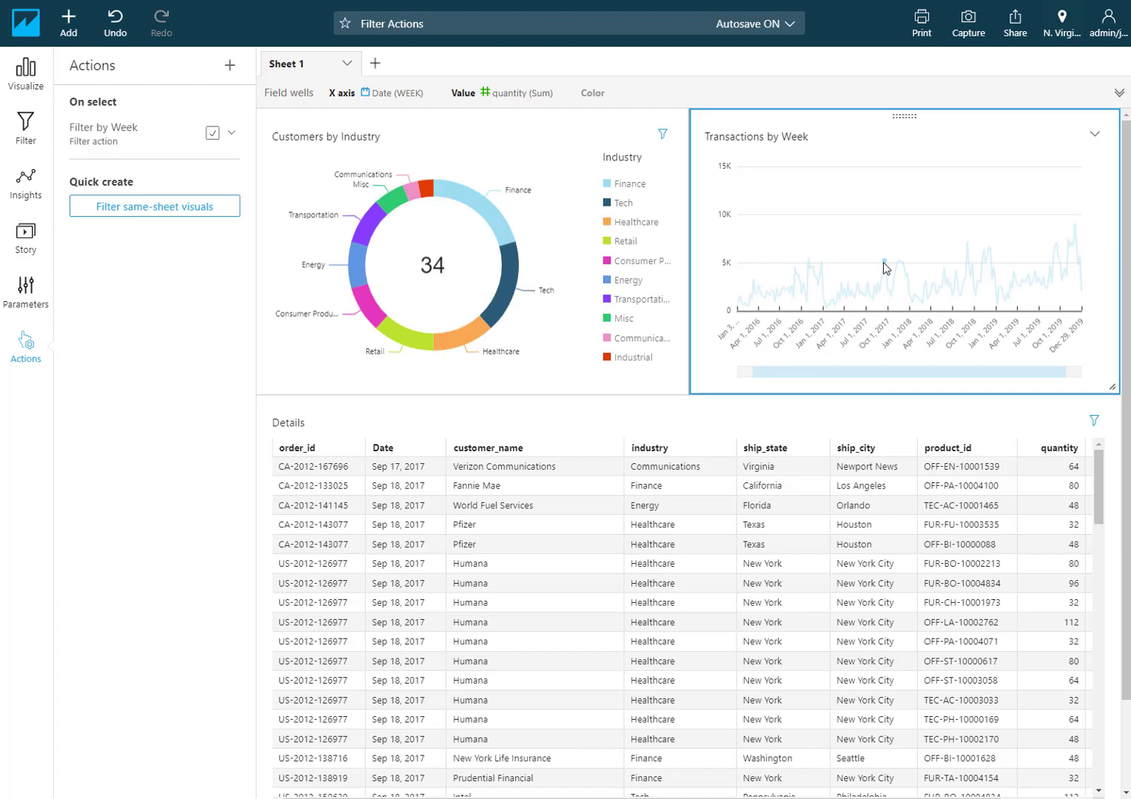
mouse_move(886, 269)
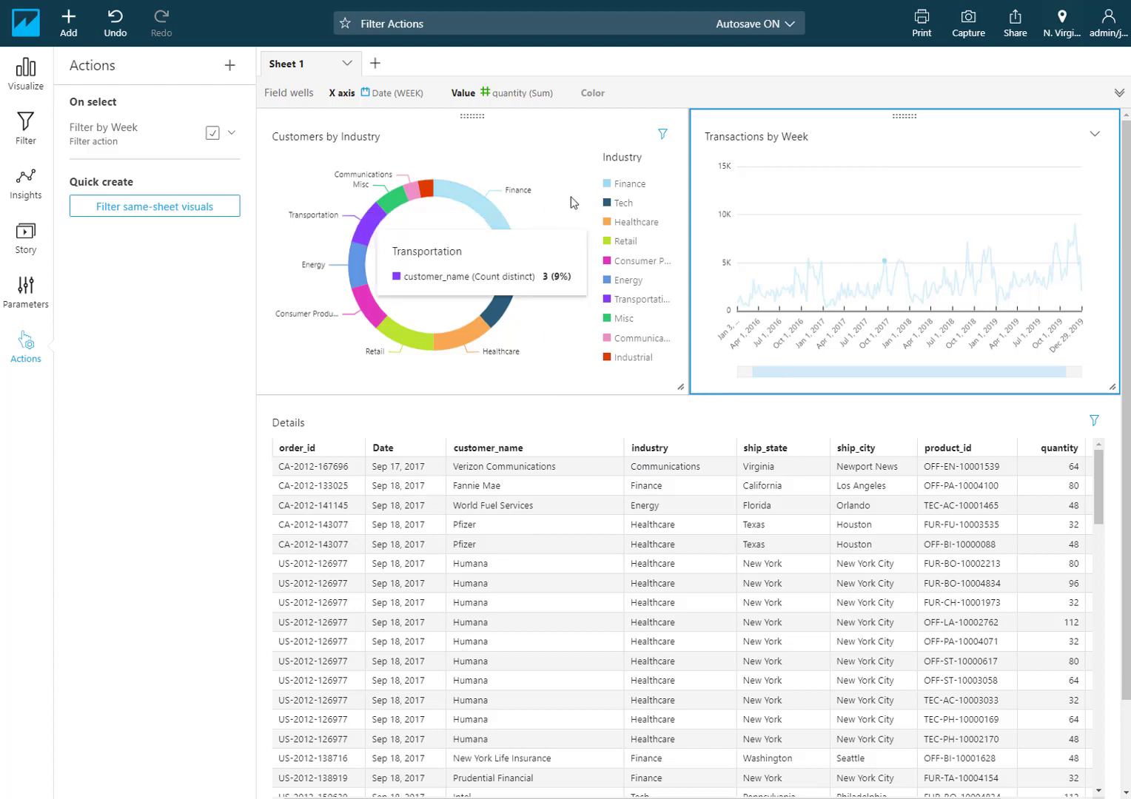
left_click(666, 142)
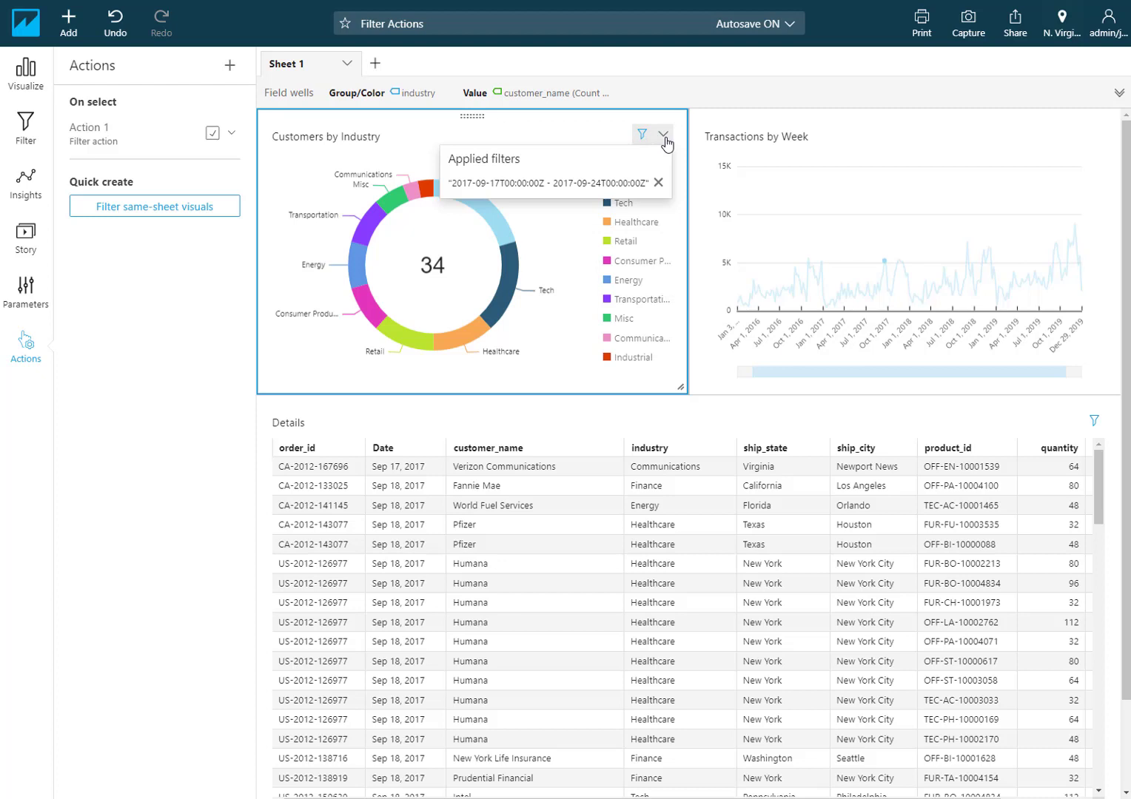
left_click(664, 139)
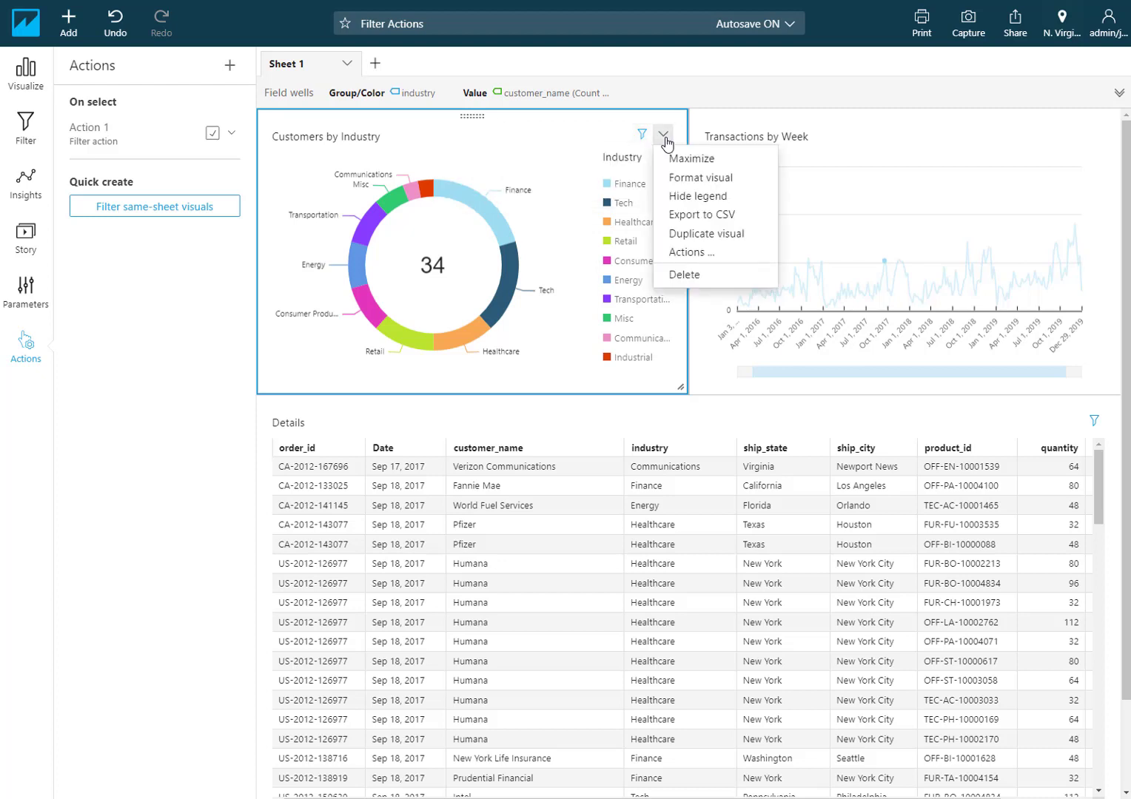
Add a Details table filter action scoped to Selected fields, keeping only ship_state, and save it
left_click(755, 420)
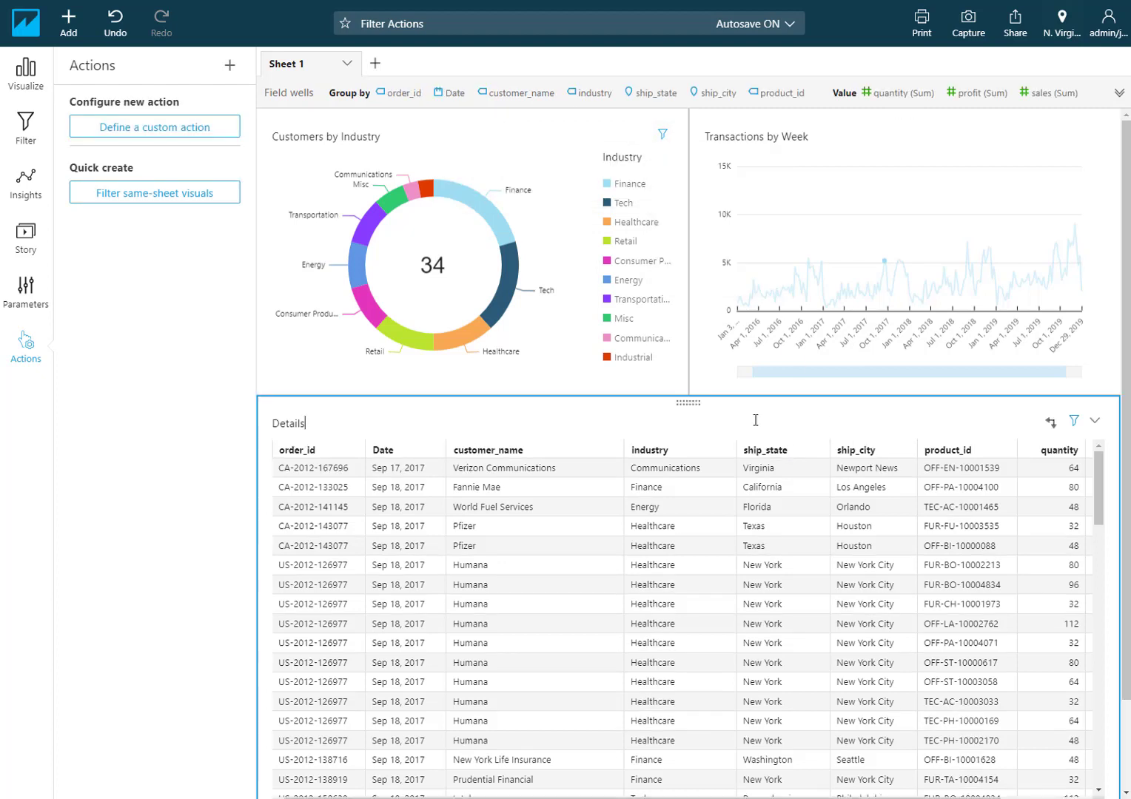
left_click(183, 129)
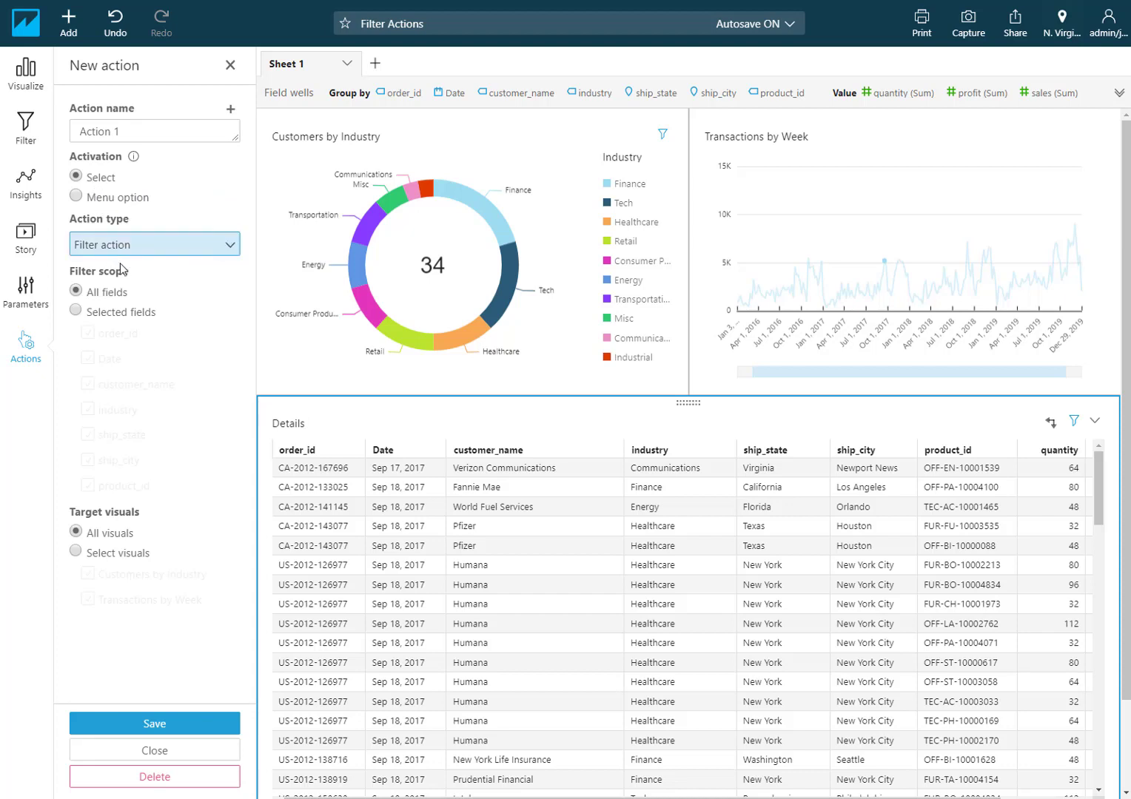
left_click(114, 320)
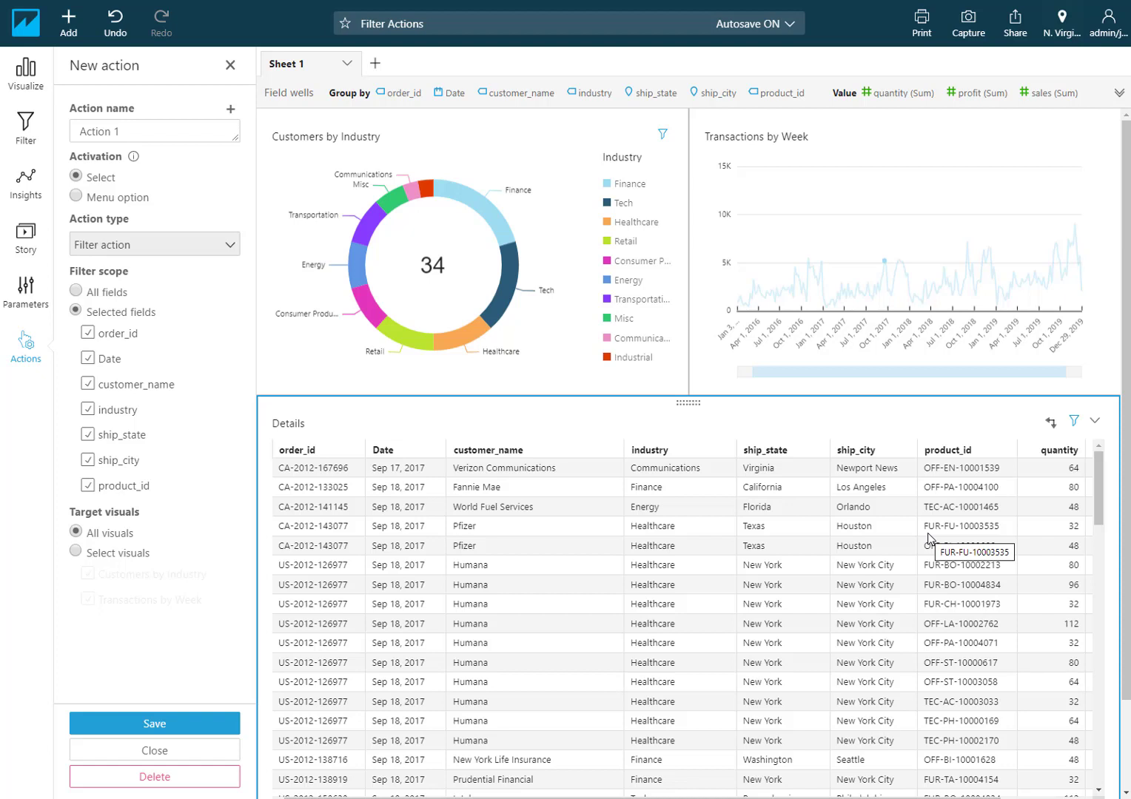
left_click(86, 337)
left_click(88, 360)
left_click(87, 385)
left_click(88, 413)
left_click(89, 460)
left_click(87, 486)
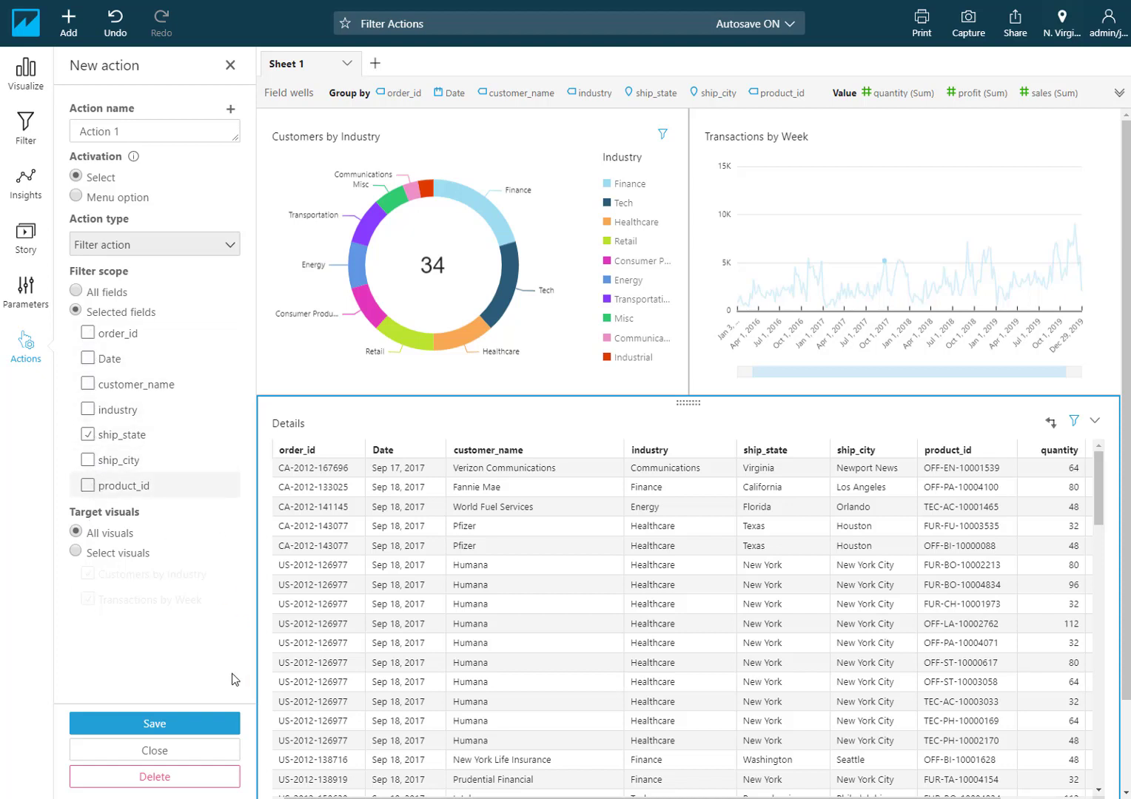
left_click(201, 724)
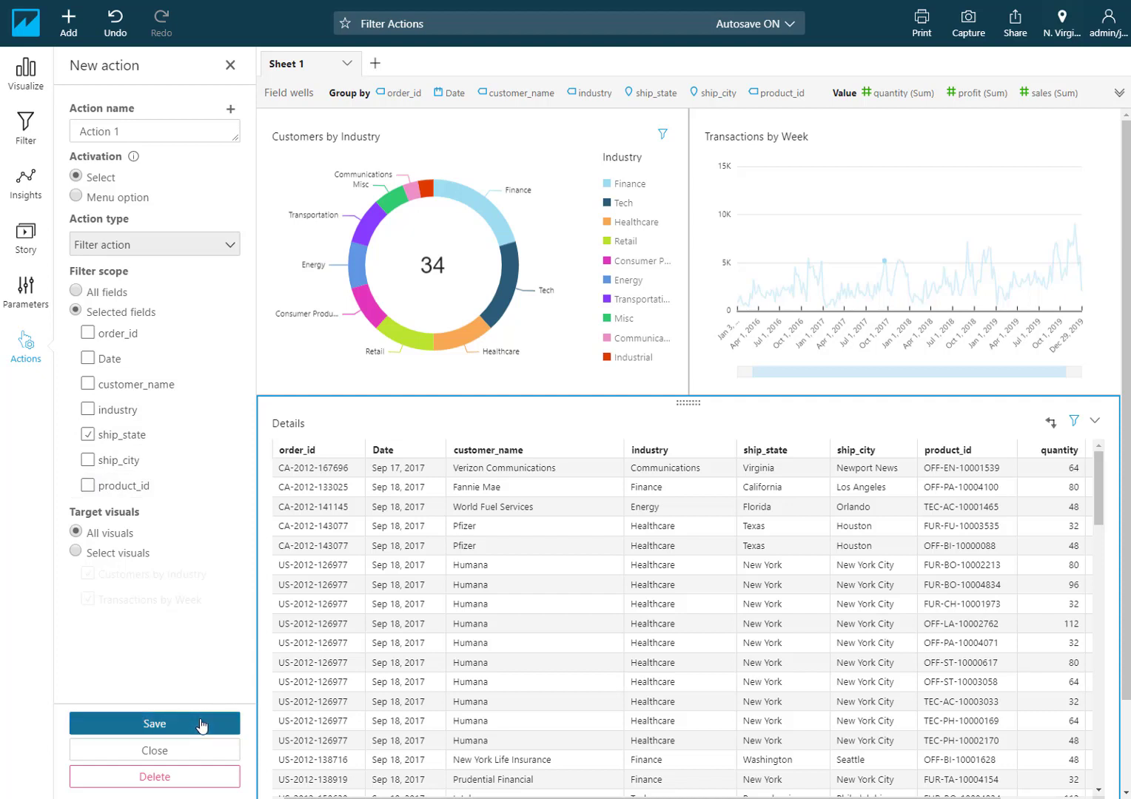
Clear the week filter, then filter the charts by a Kentucky row, then a California row
left_click(872, 566)
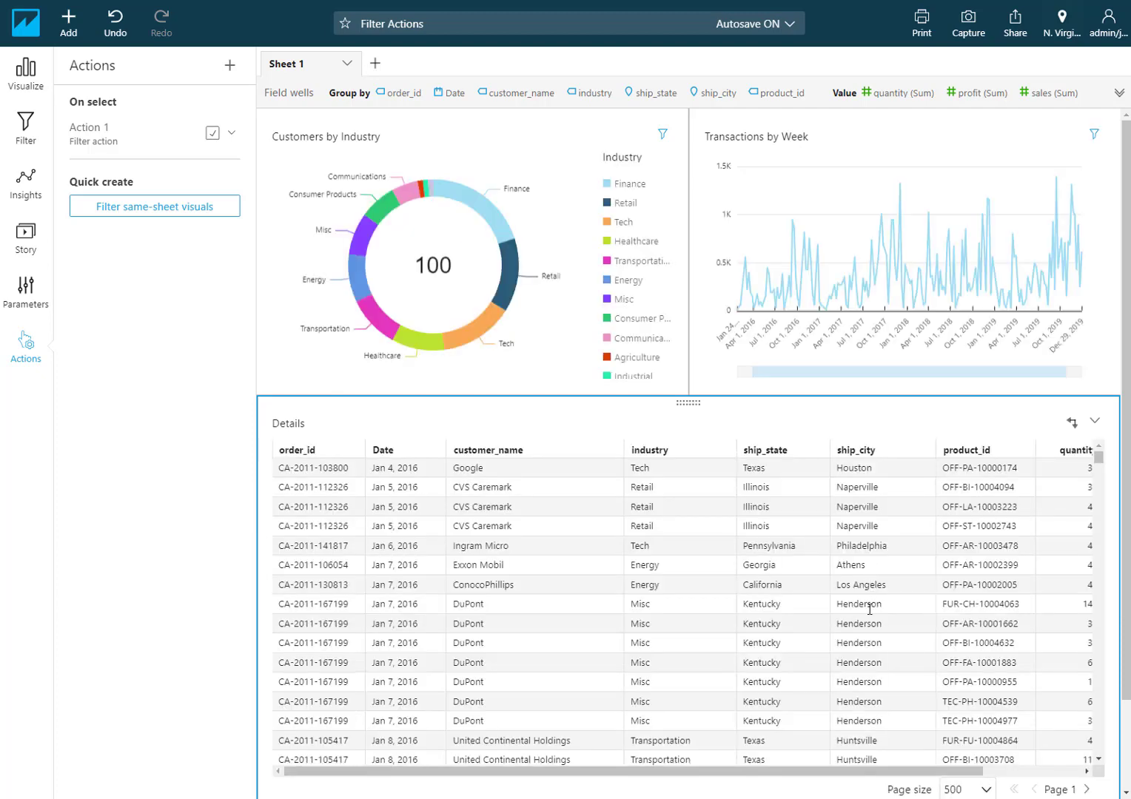
left_click(778, 604)
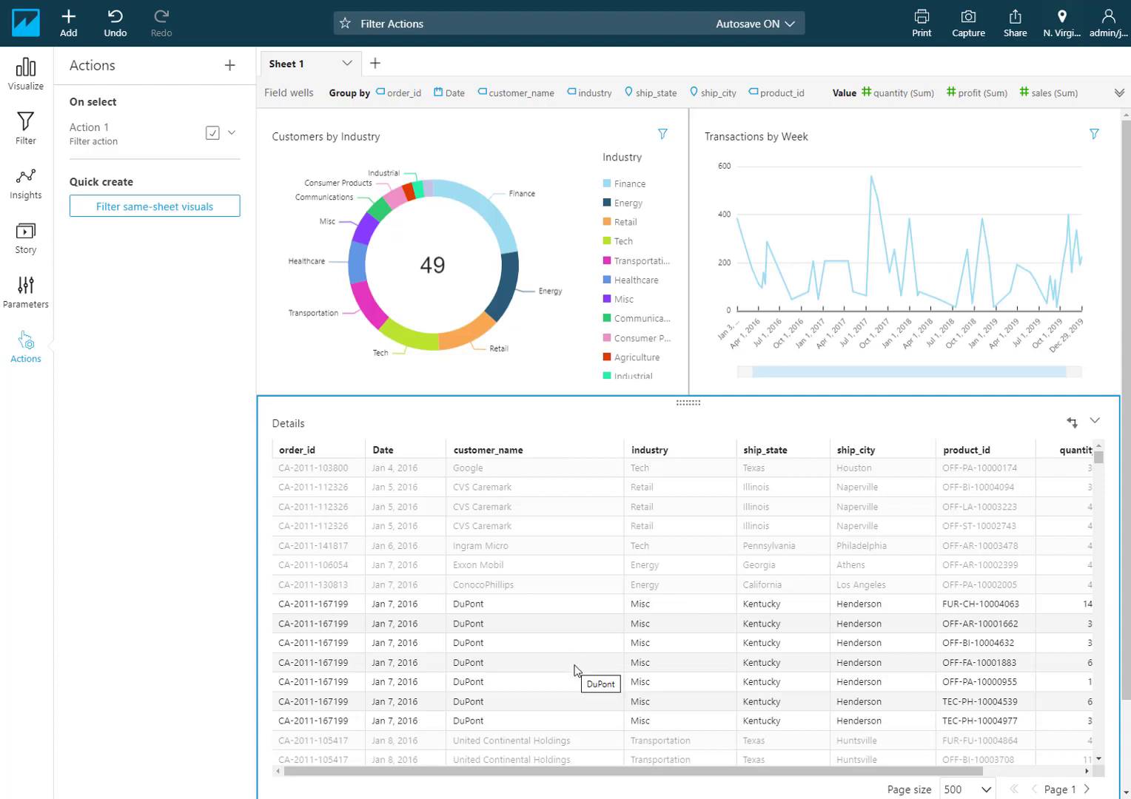
scroll(576, 671, "down", 1)
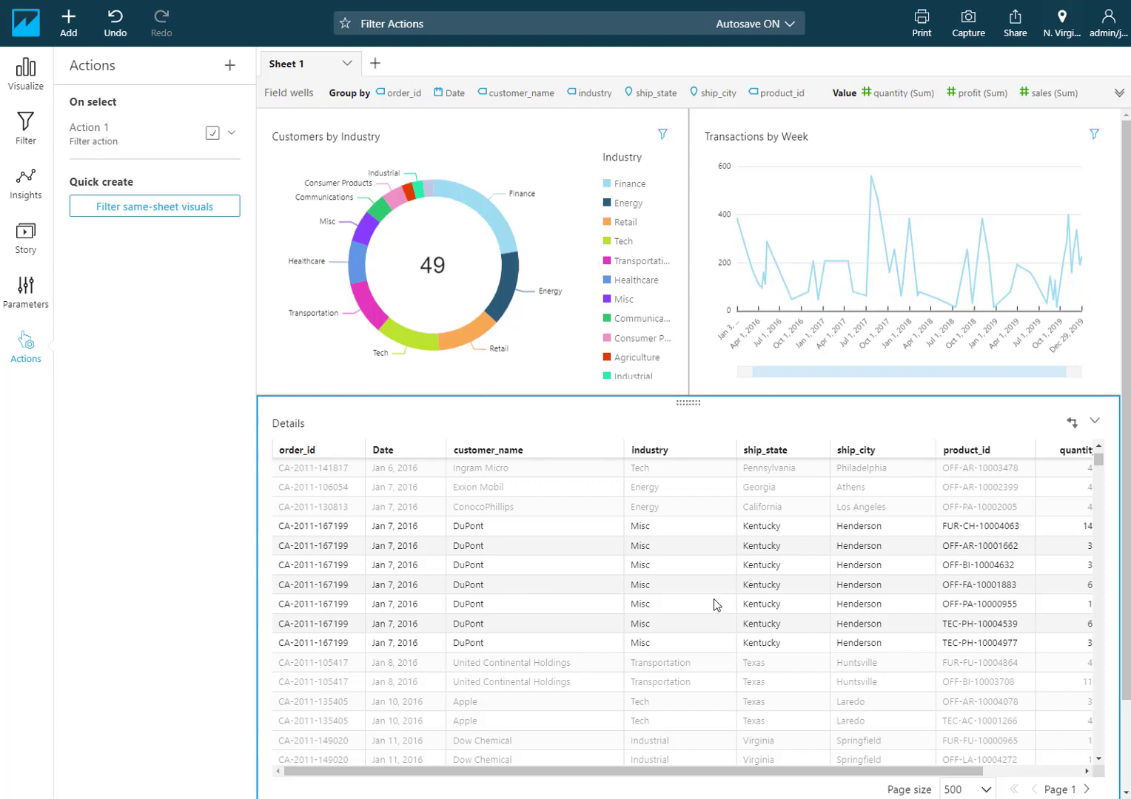
scroll(719, 533, "down", 5)
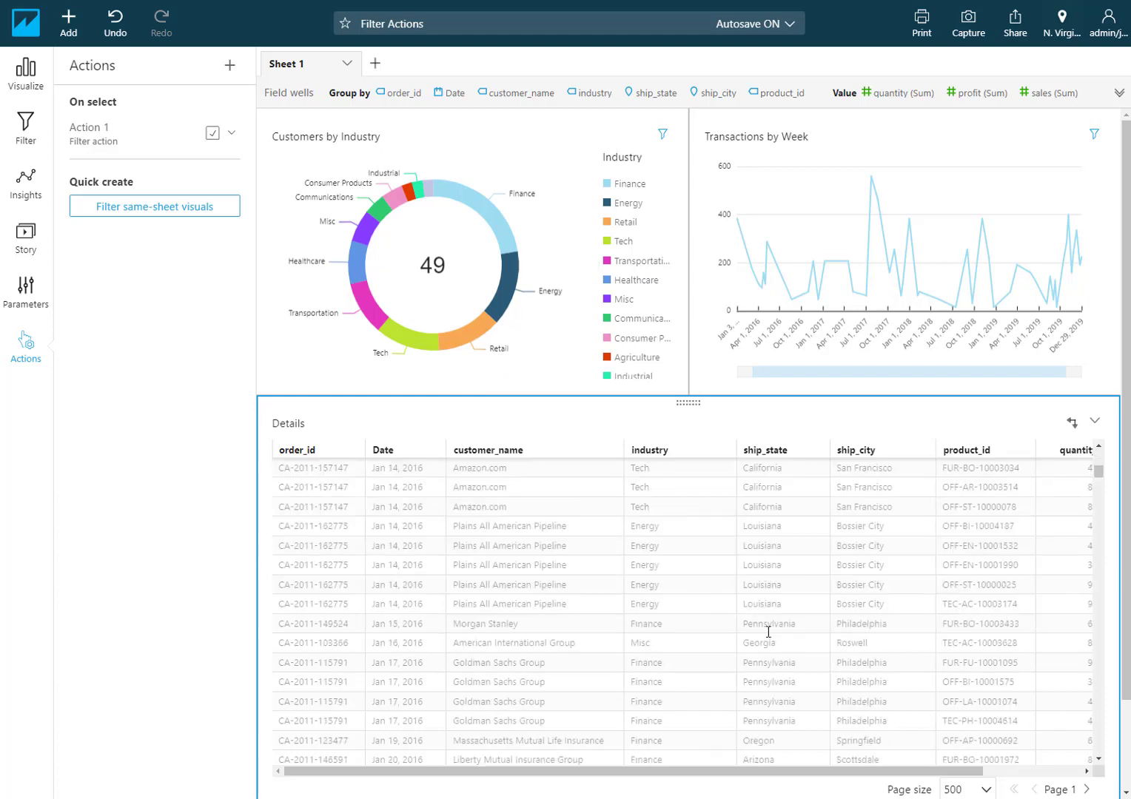
left_click(761, 488)
Remove the California filter from the donut's applied filters
scroll(761, 488, "down", 5)
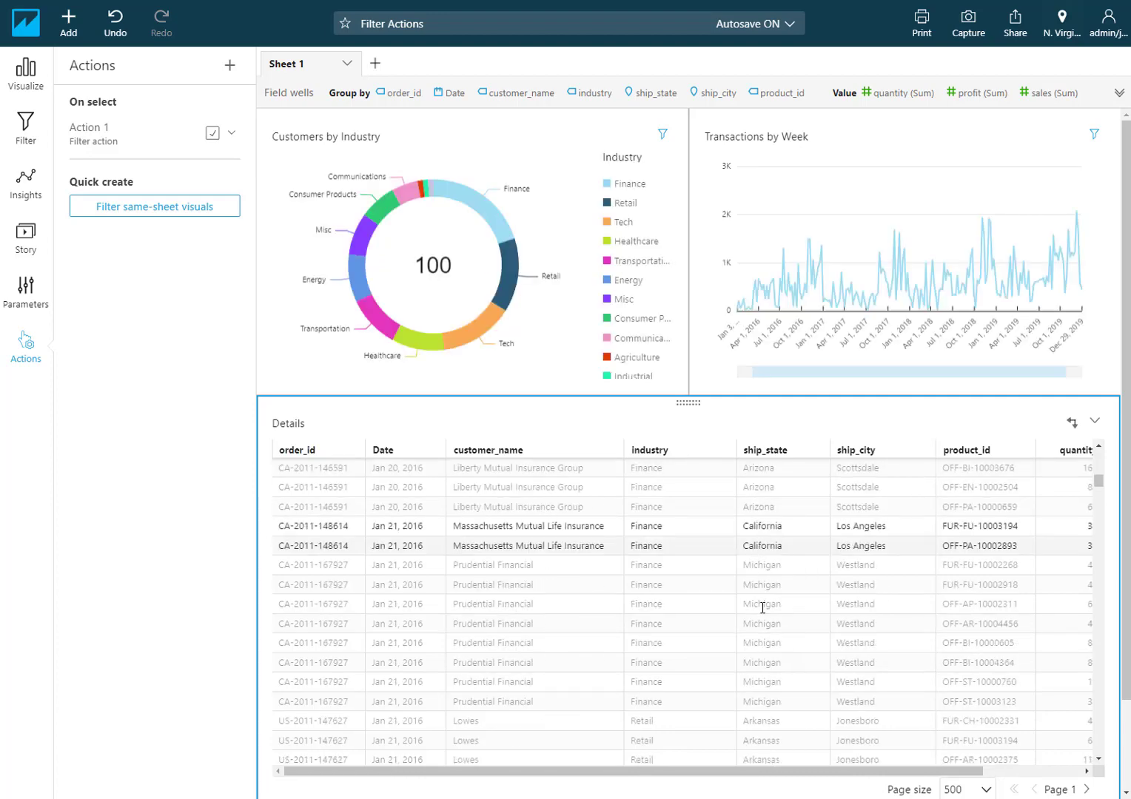
scroll(763, 609, "down", 5)
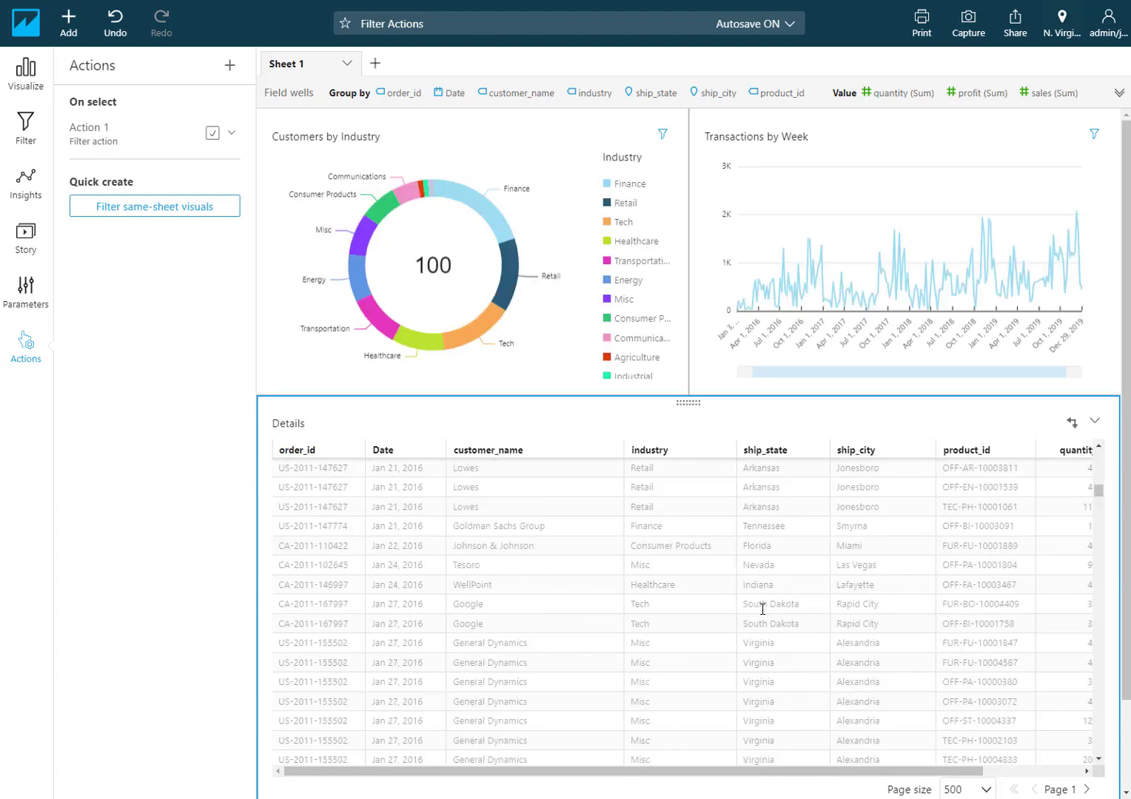
scroll(763, 609, "down", 2)
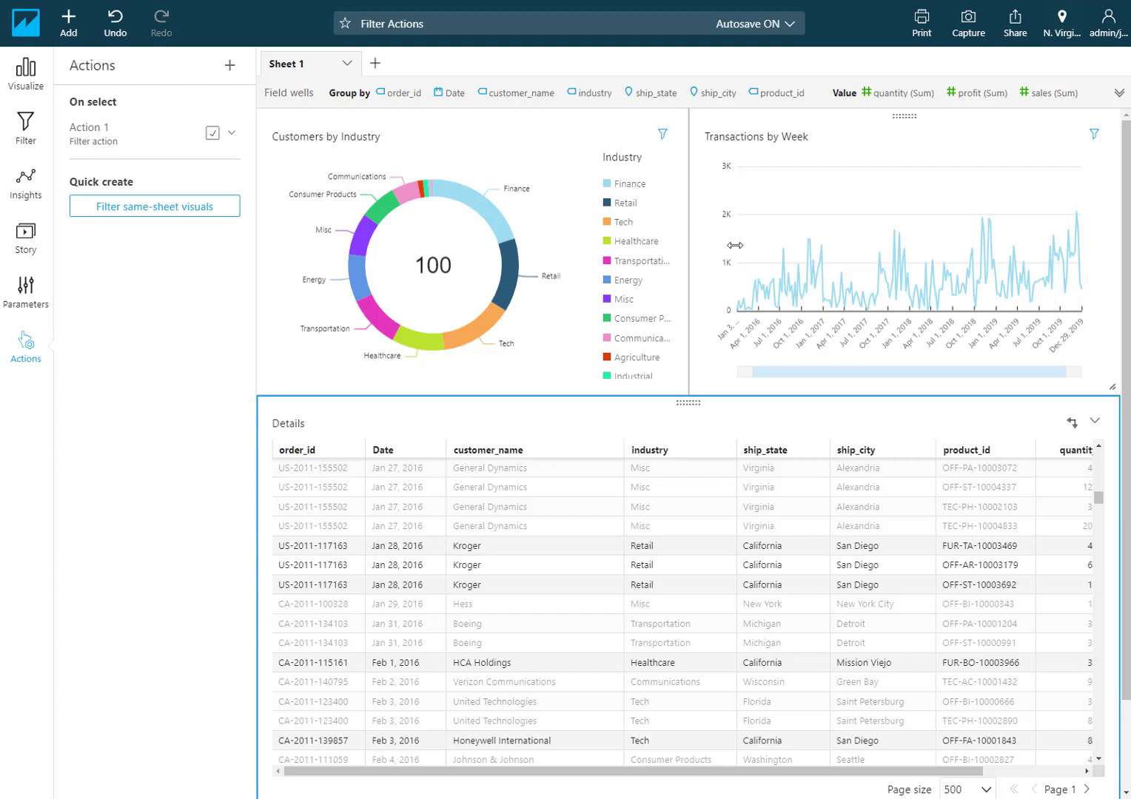
left_click(664, 136)
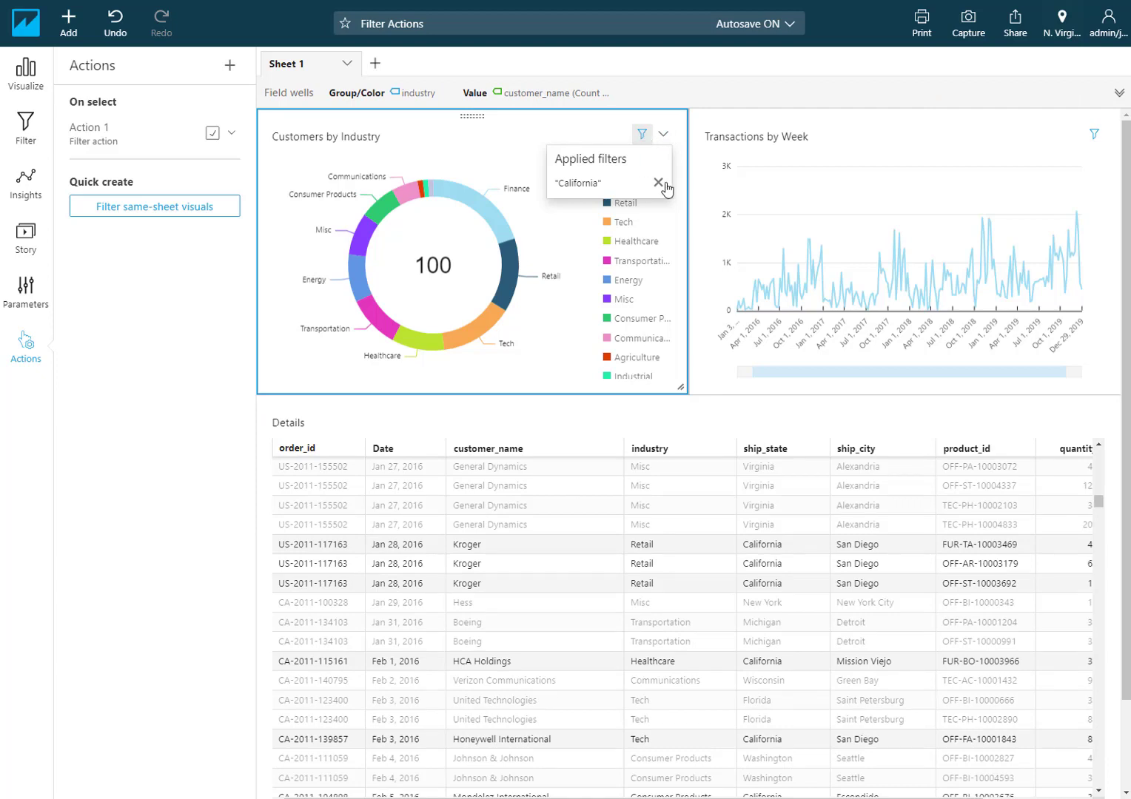
left_click(658, 183)
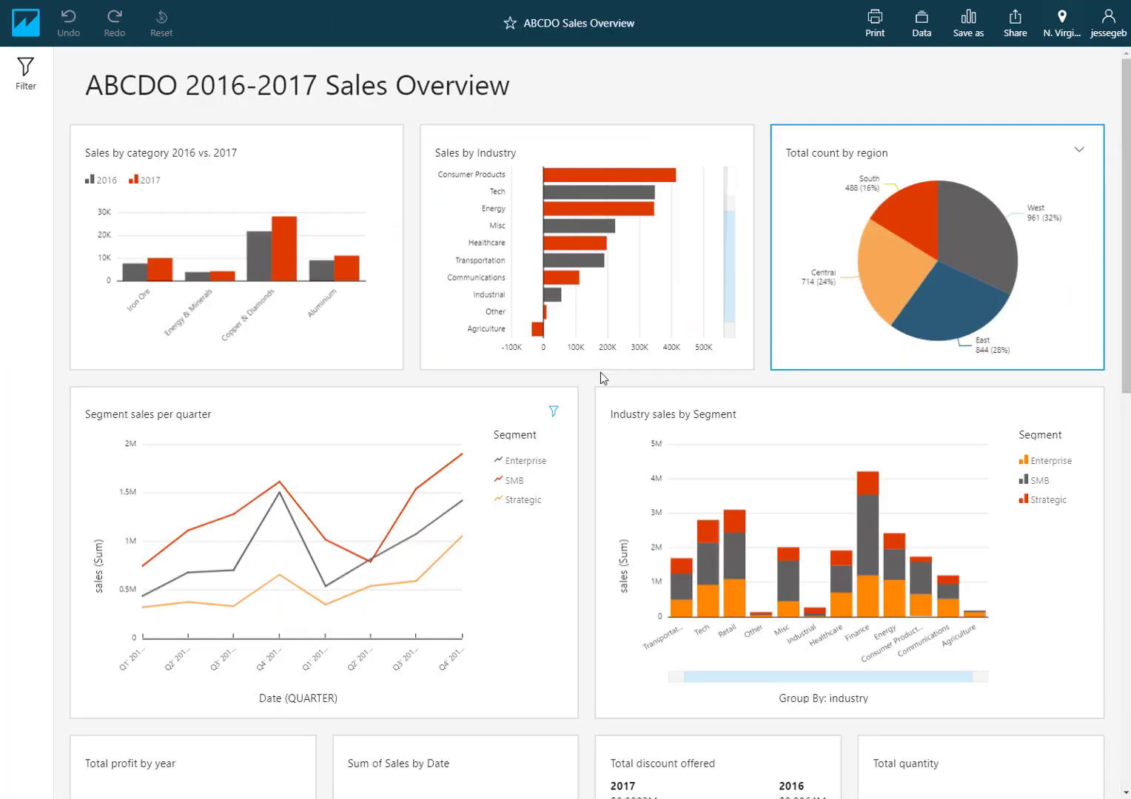
left_click(348, 269)
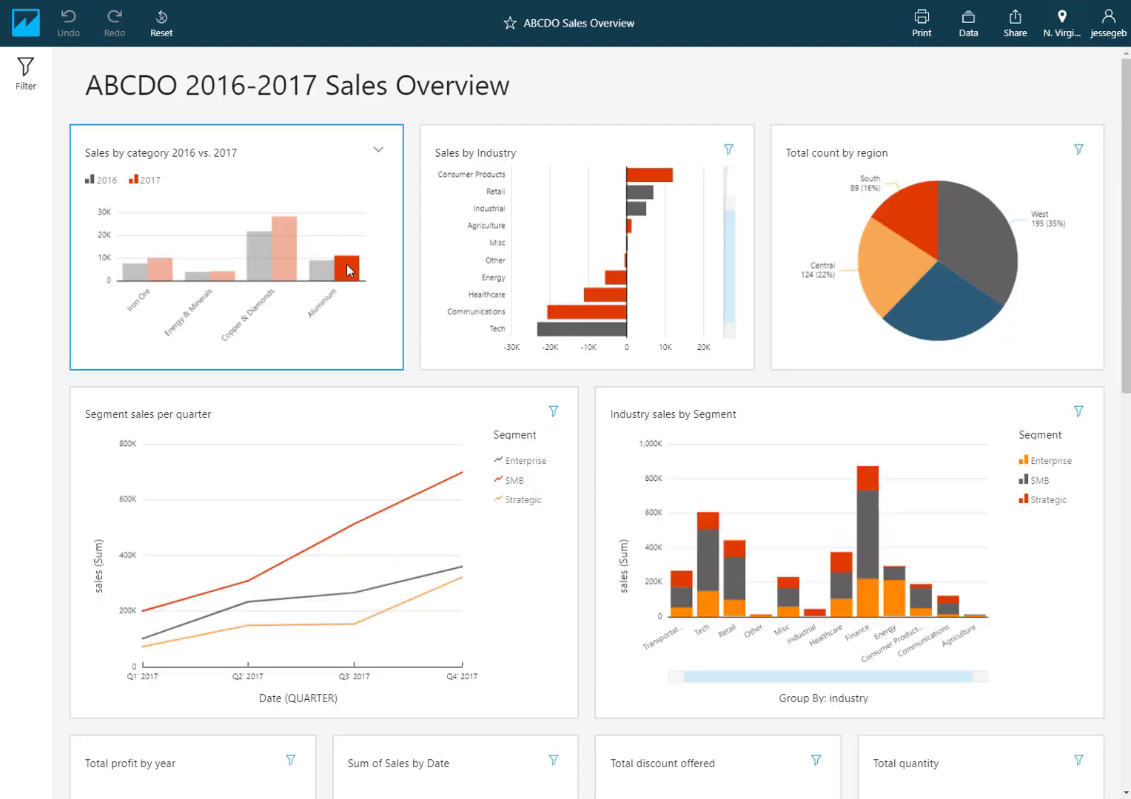
left_click(348, 270)
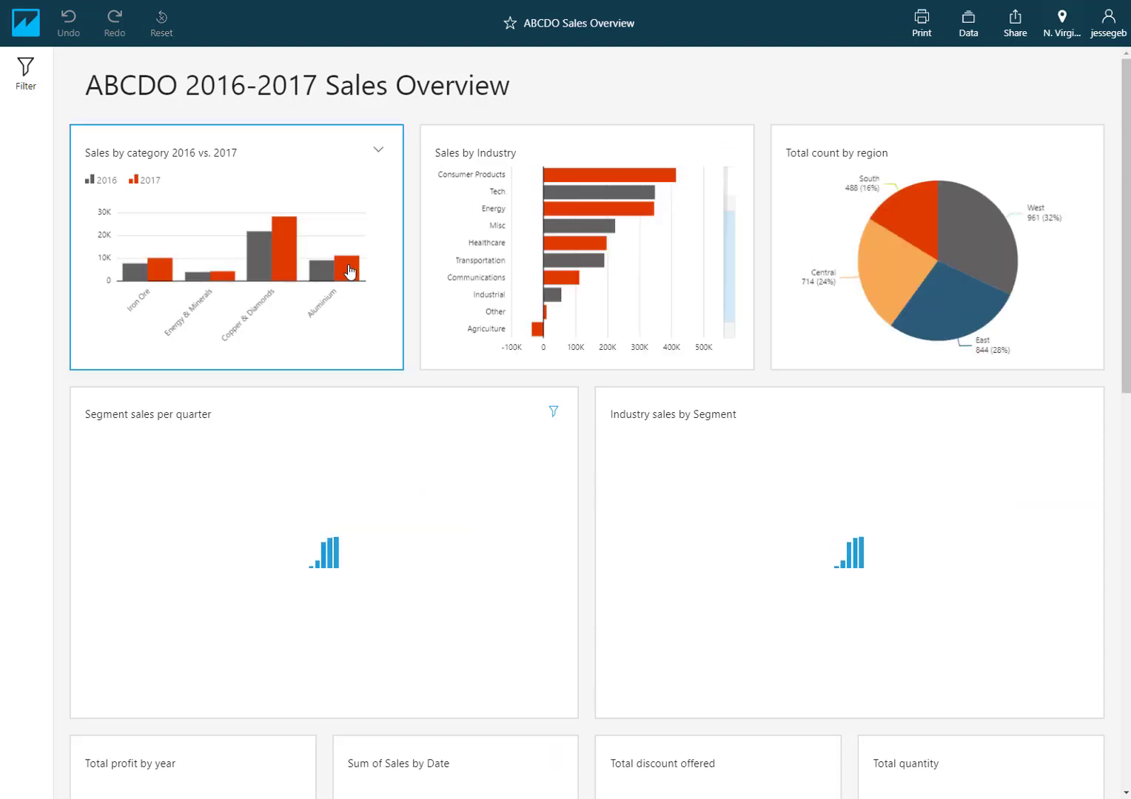
scroll(548, 346, "down", 6)
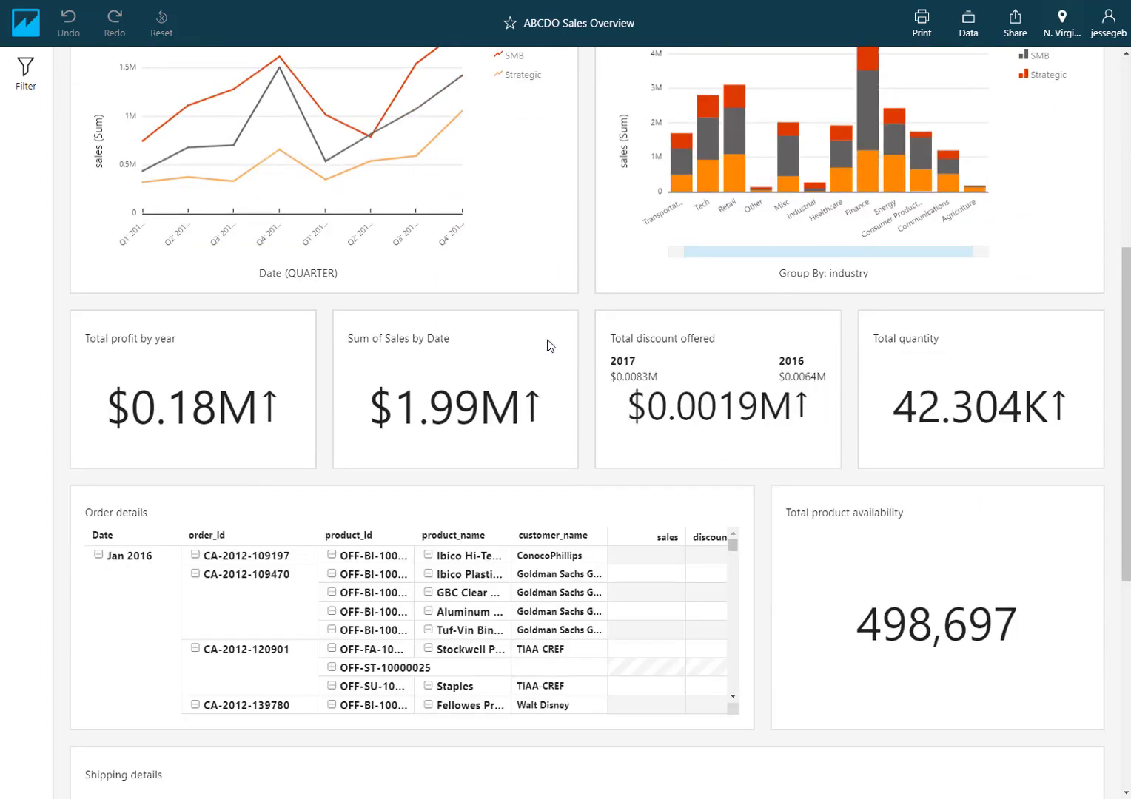
scroll(548, 346, "down", 4)
scroll(548, 345, "down", 1)
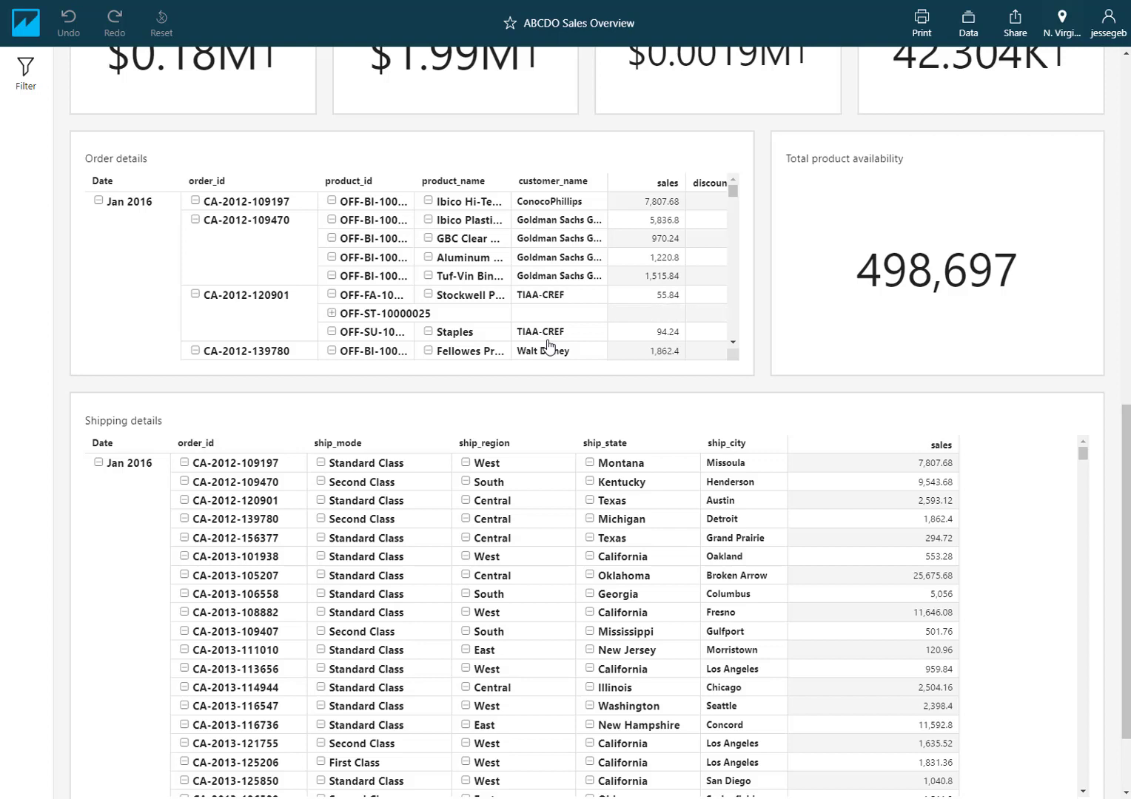
left_click(636, 257)
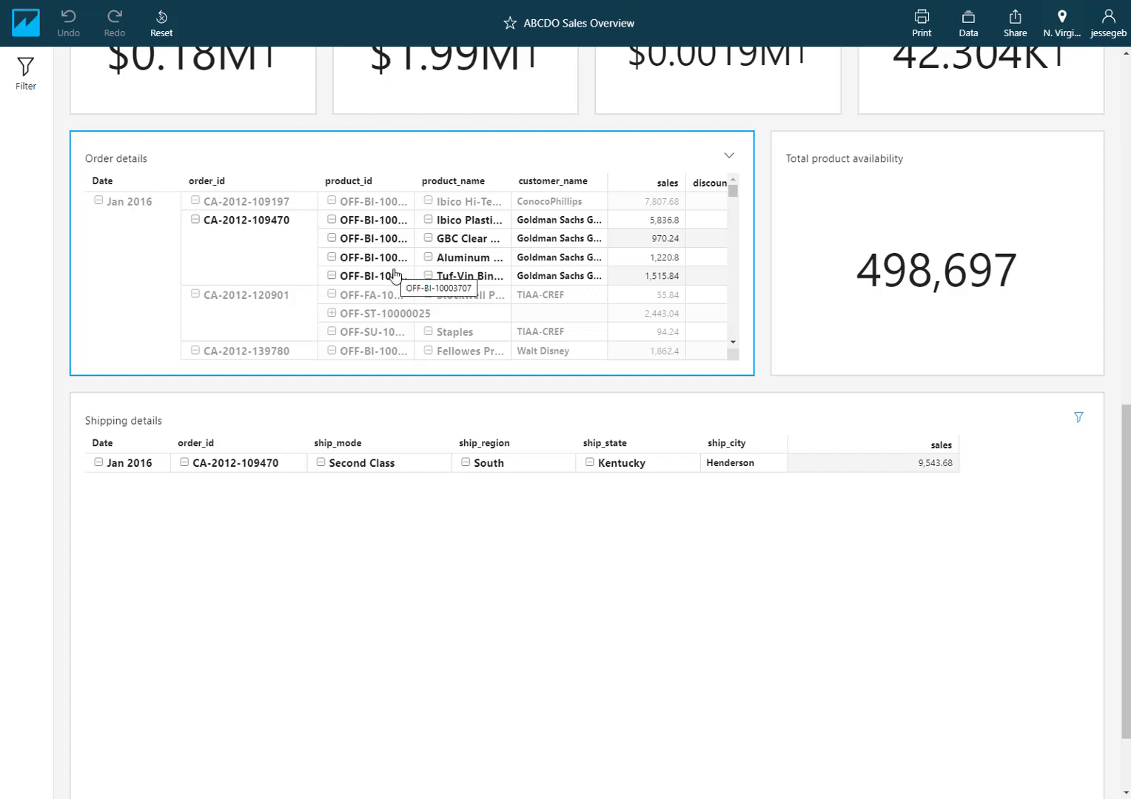
Show Goldman Sachs Group shipping details, then quantity available for OFF-BI-10001072 from the 970.24 sale
left_click(647, 242)
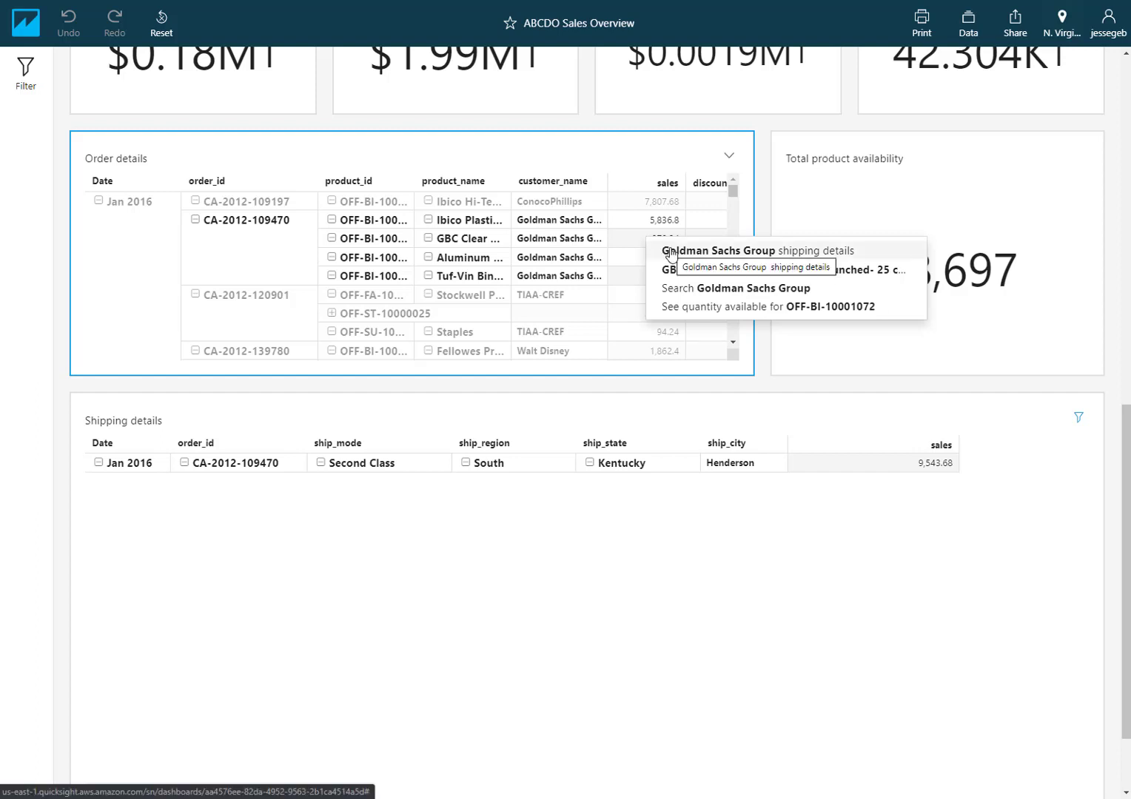
left_click(670, 252)
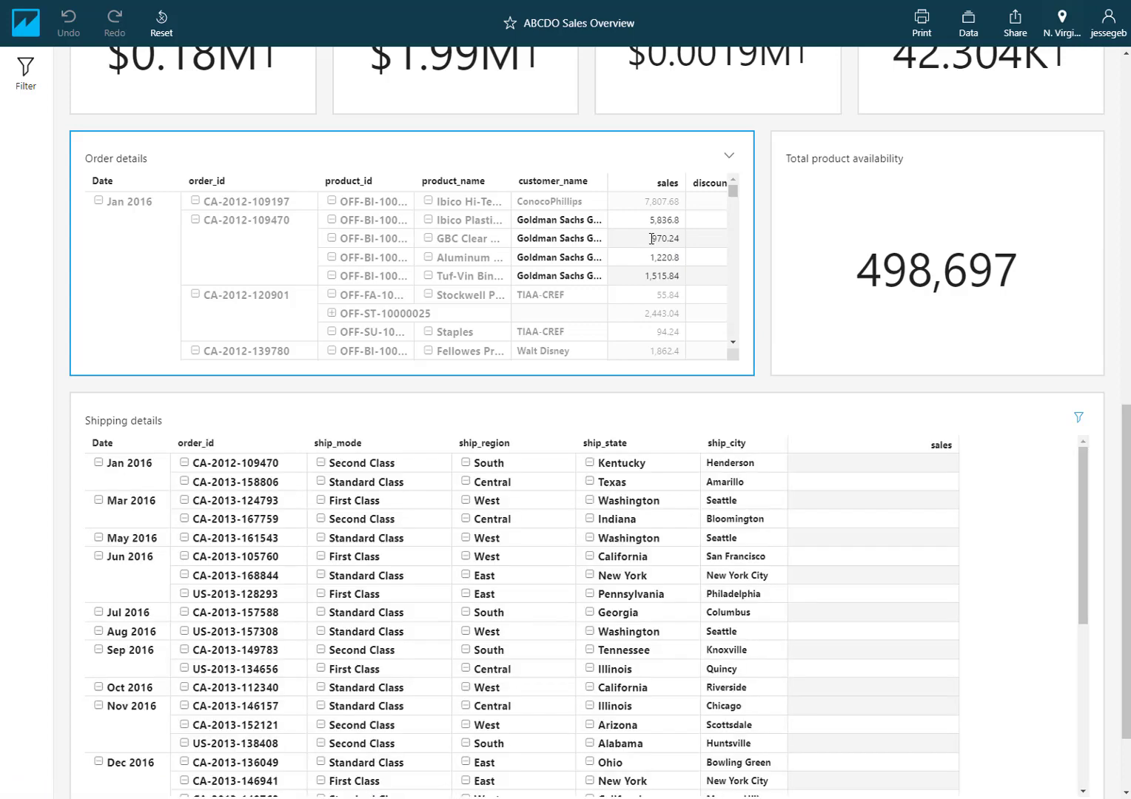
left_click(651, 245)
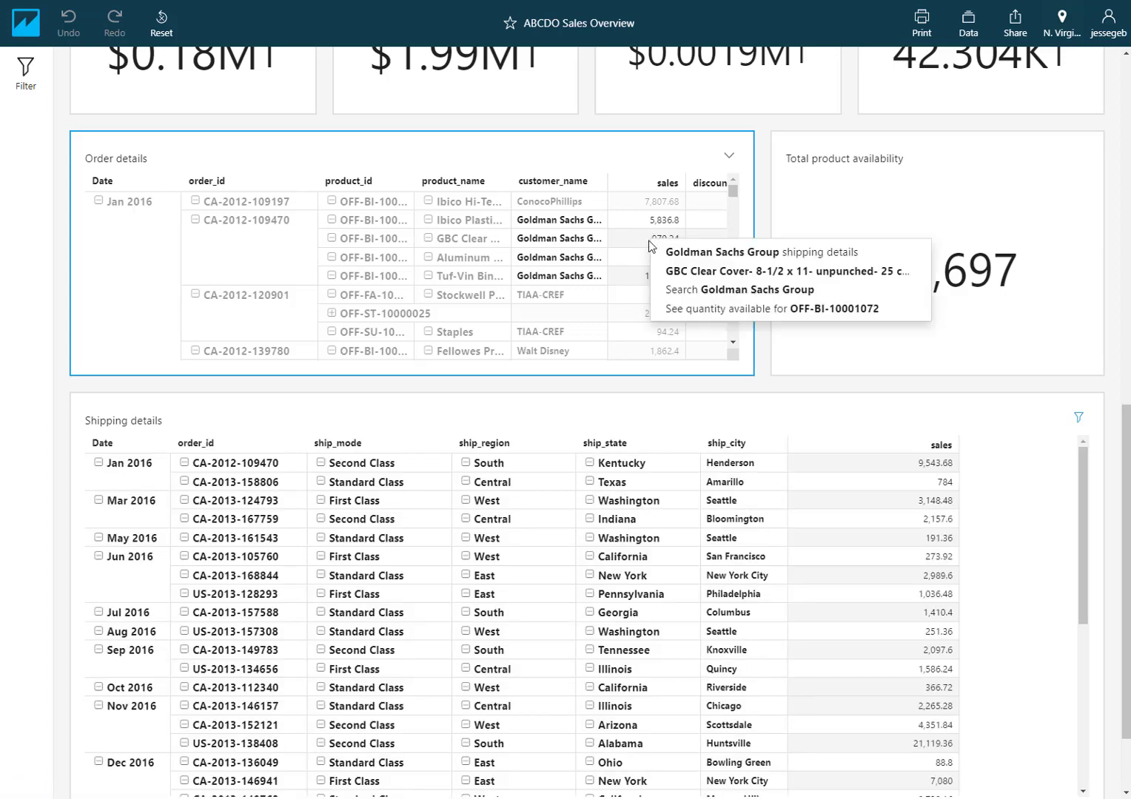
left_click(667, 309)
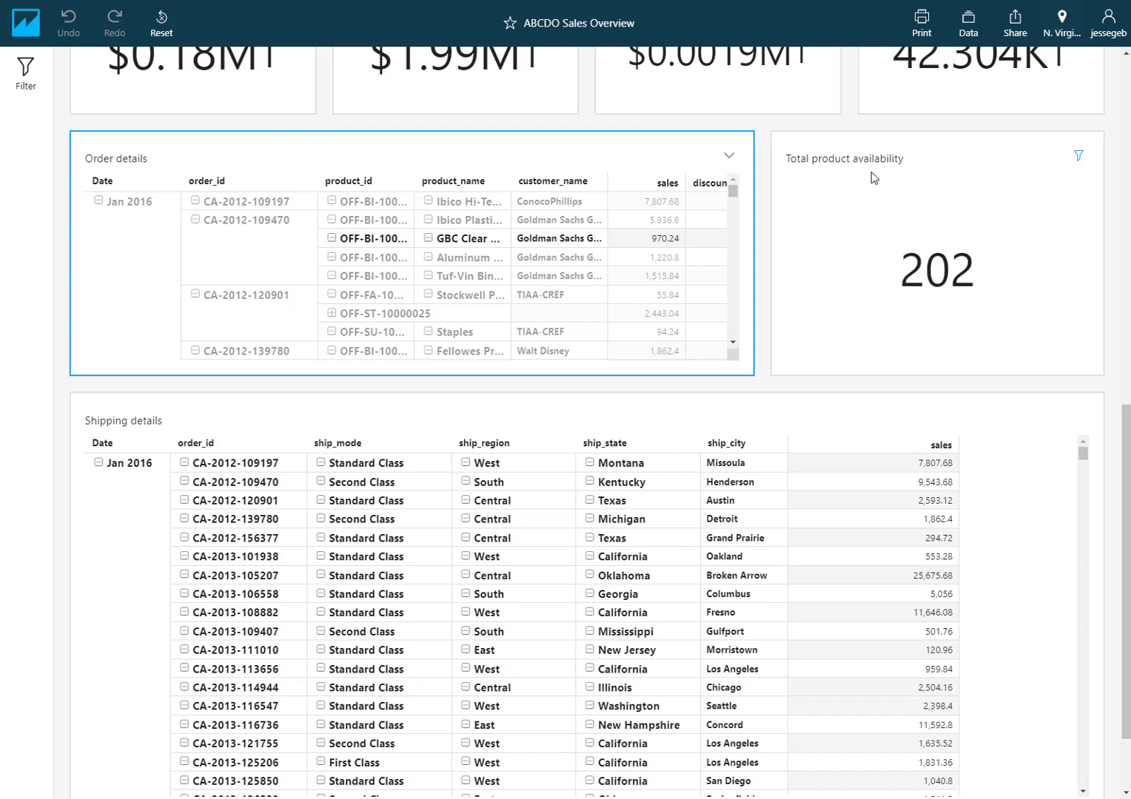
scroll(644, 267, "down", 3)
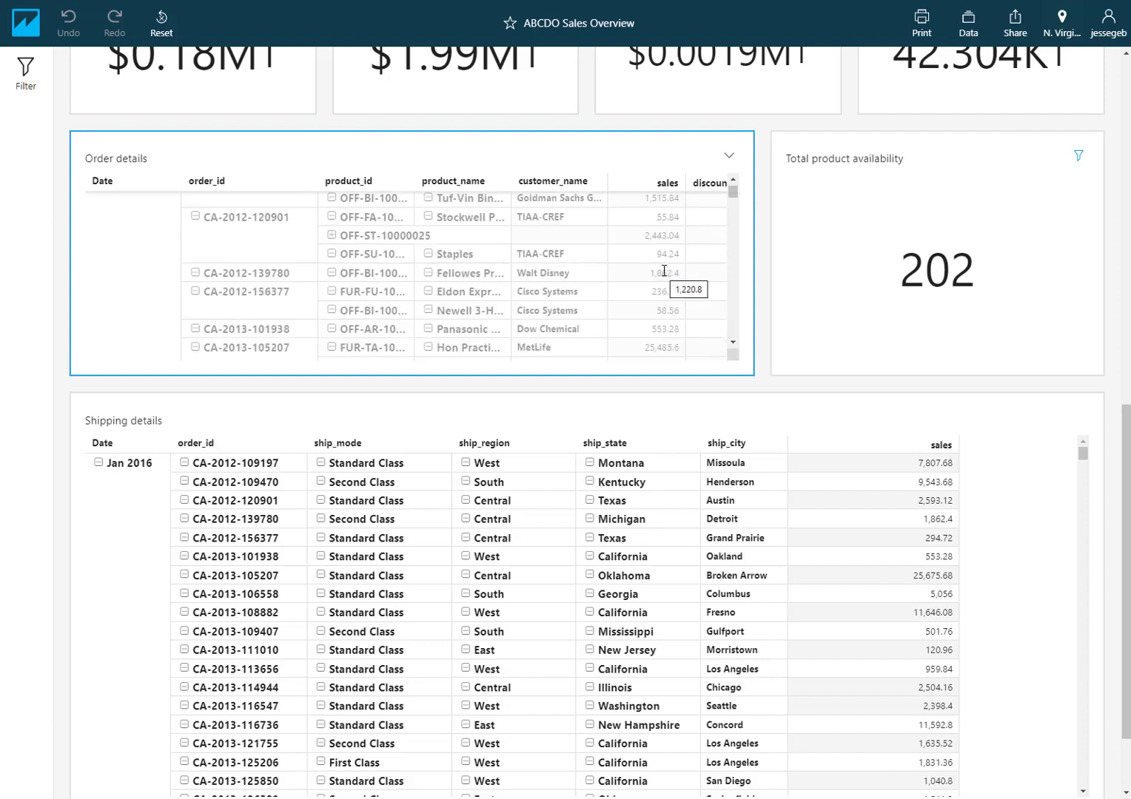
left_click(639, 270)
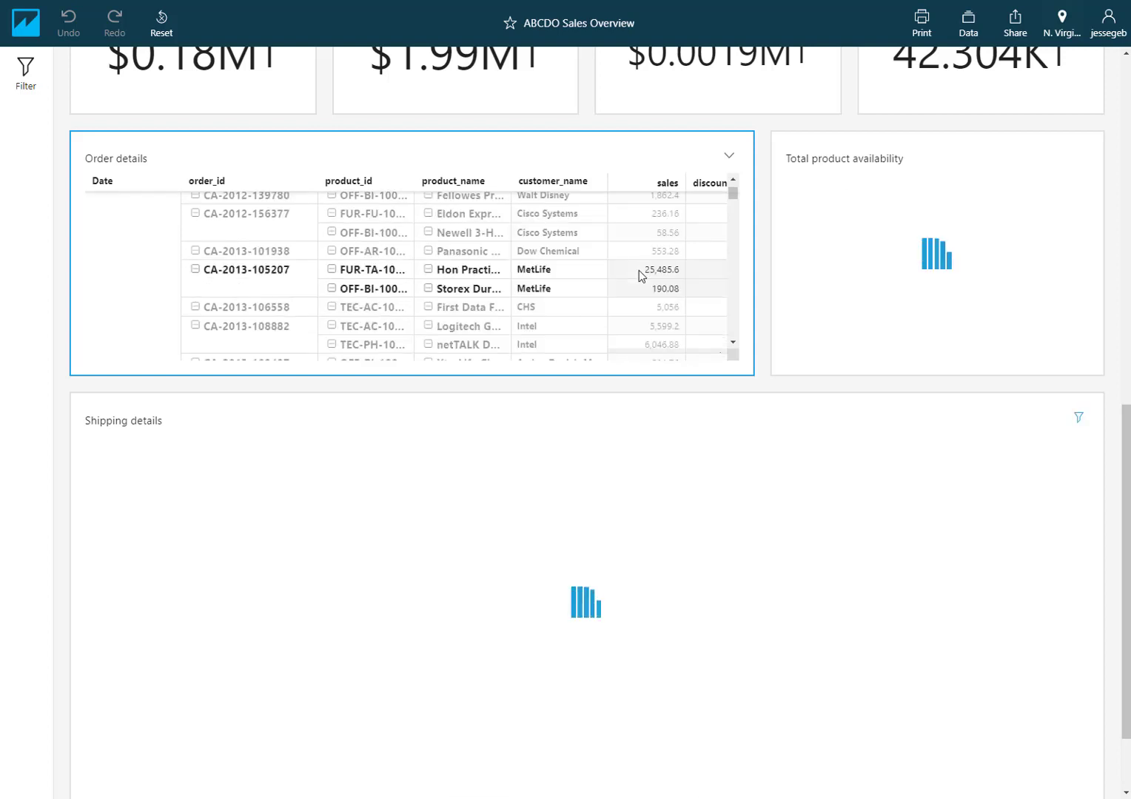
right_click(641, 276)
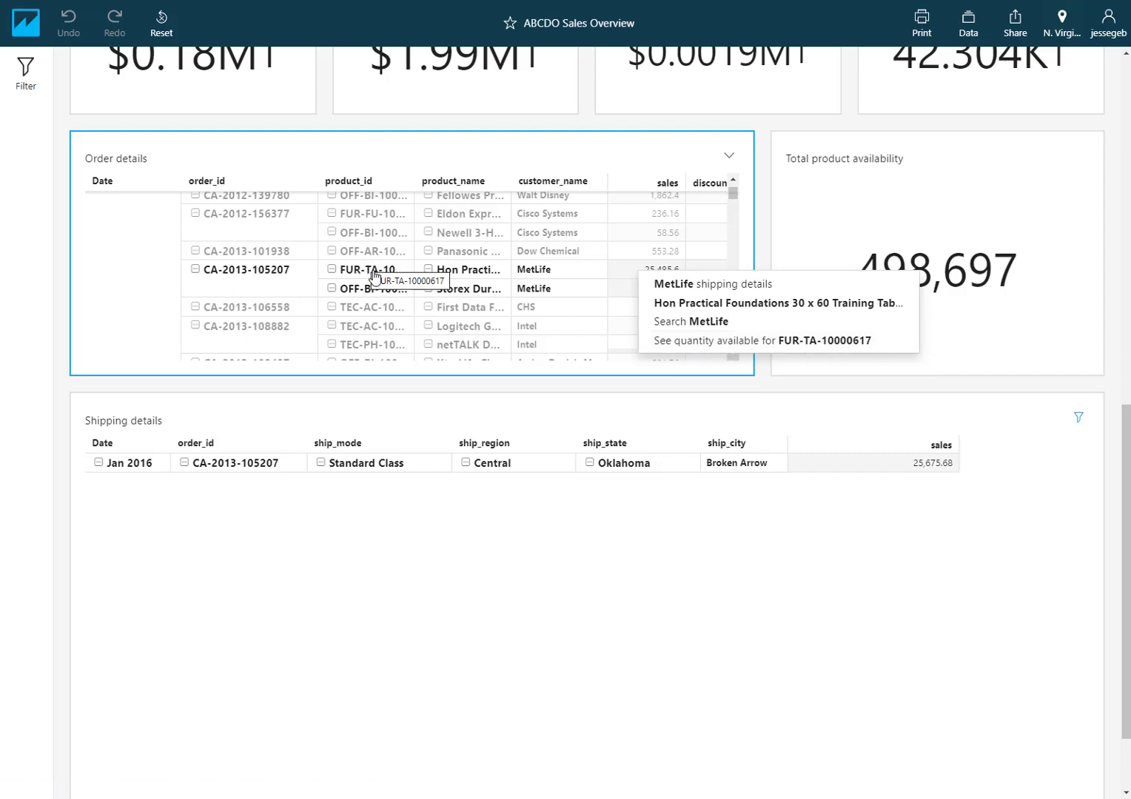
left_click(736, 342)
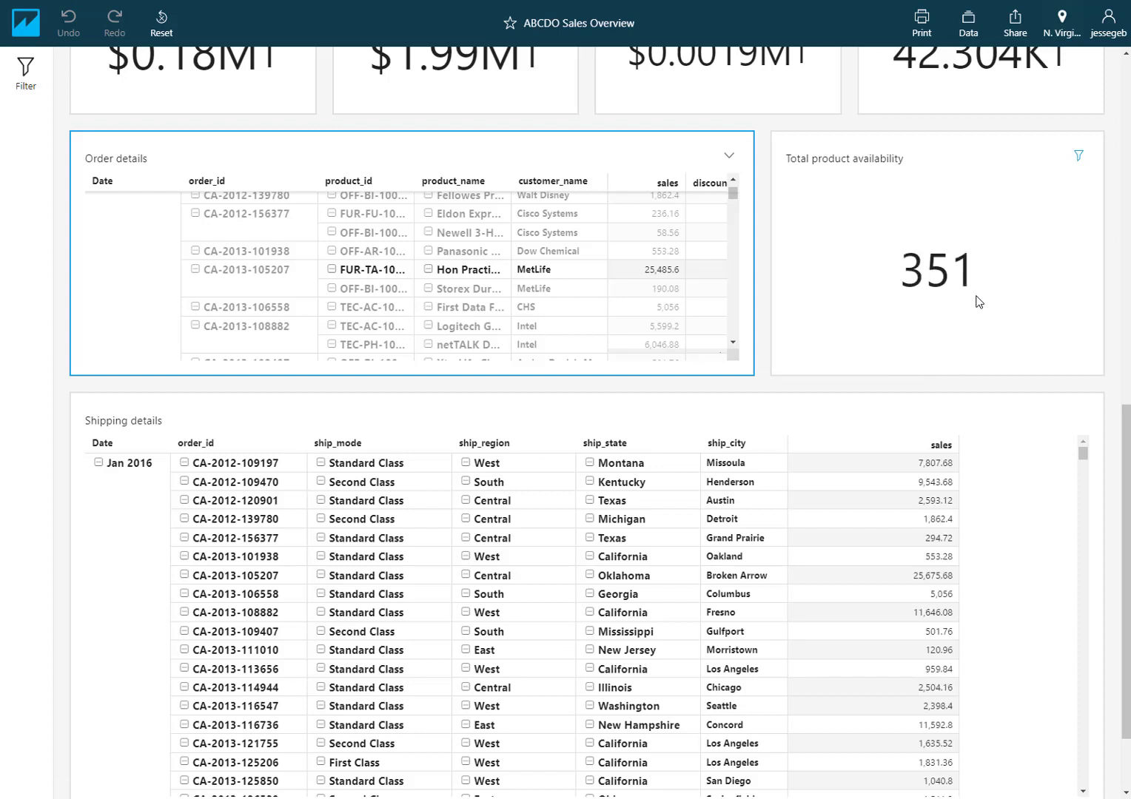
left_click(656, 271)
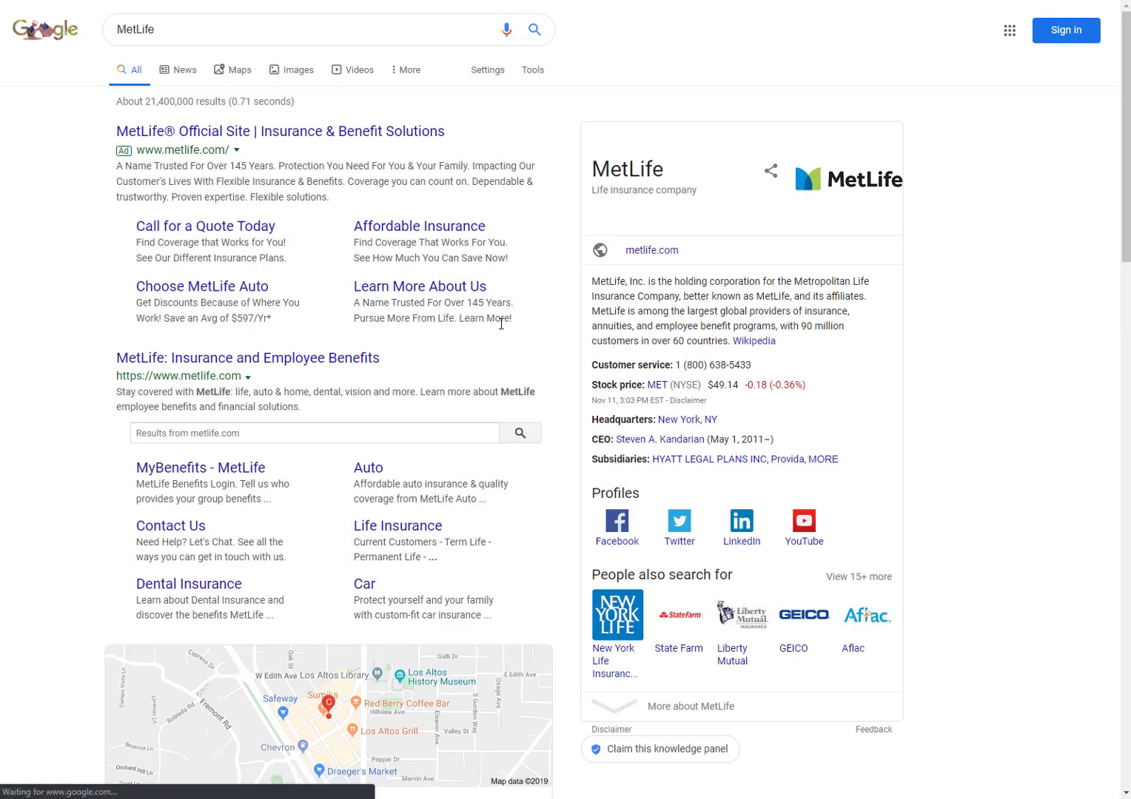
Dismiss the location access request on the MetLife Google results page
left_click(293, 11)
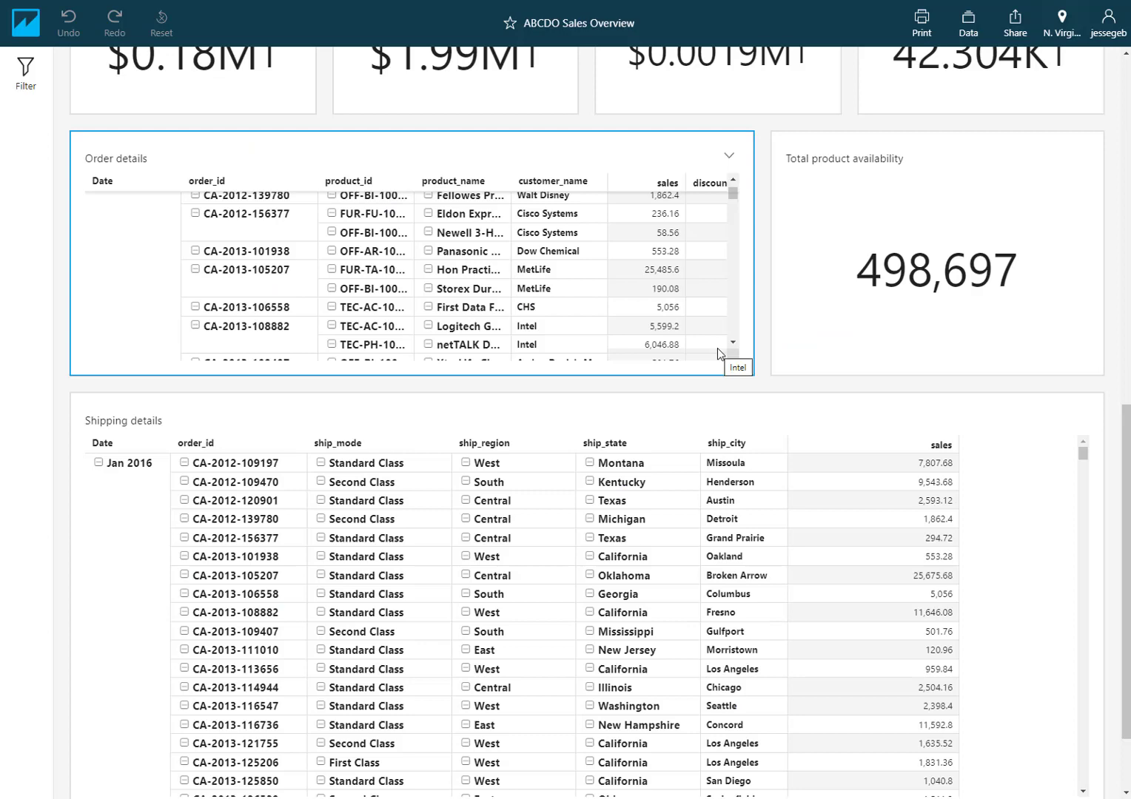
Scroll up to the ABCDO 2016-2017 Sales Overview title and the category, industry, region and segment charts
scroll(717, 347, "up", 5)
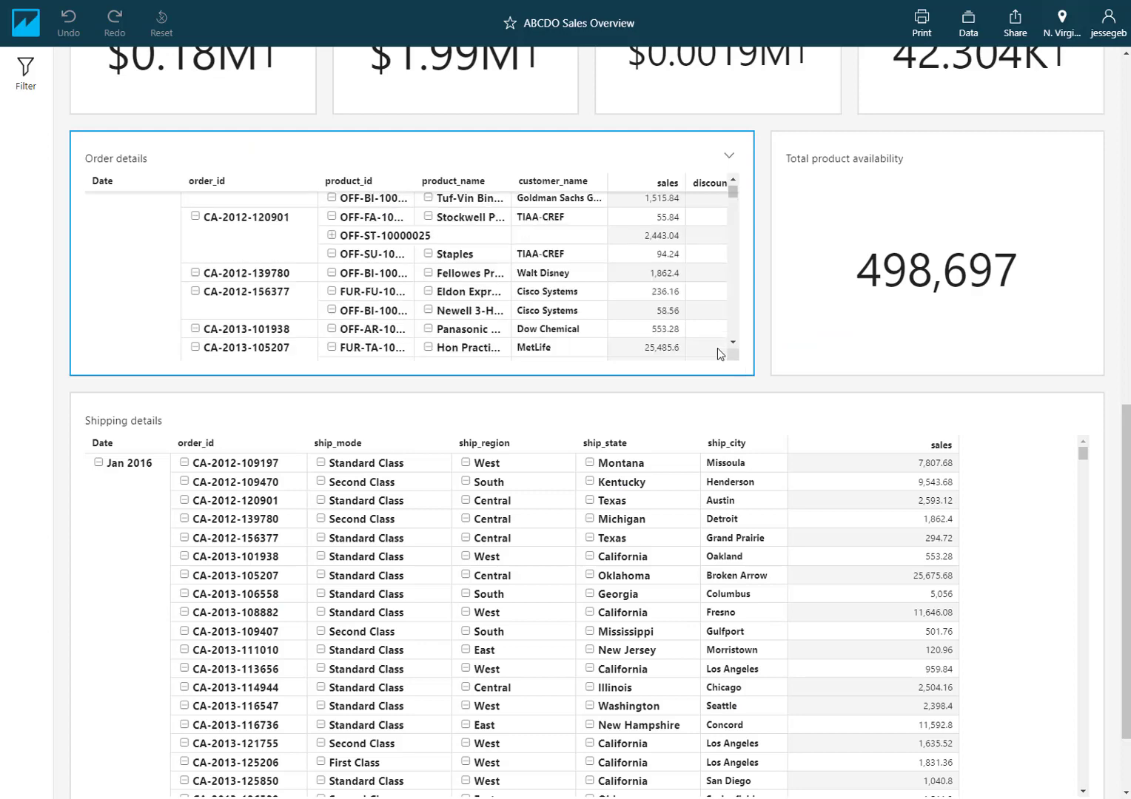
scroll(764, 358, "up", 5)
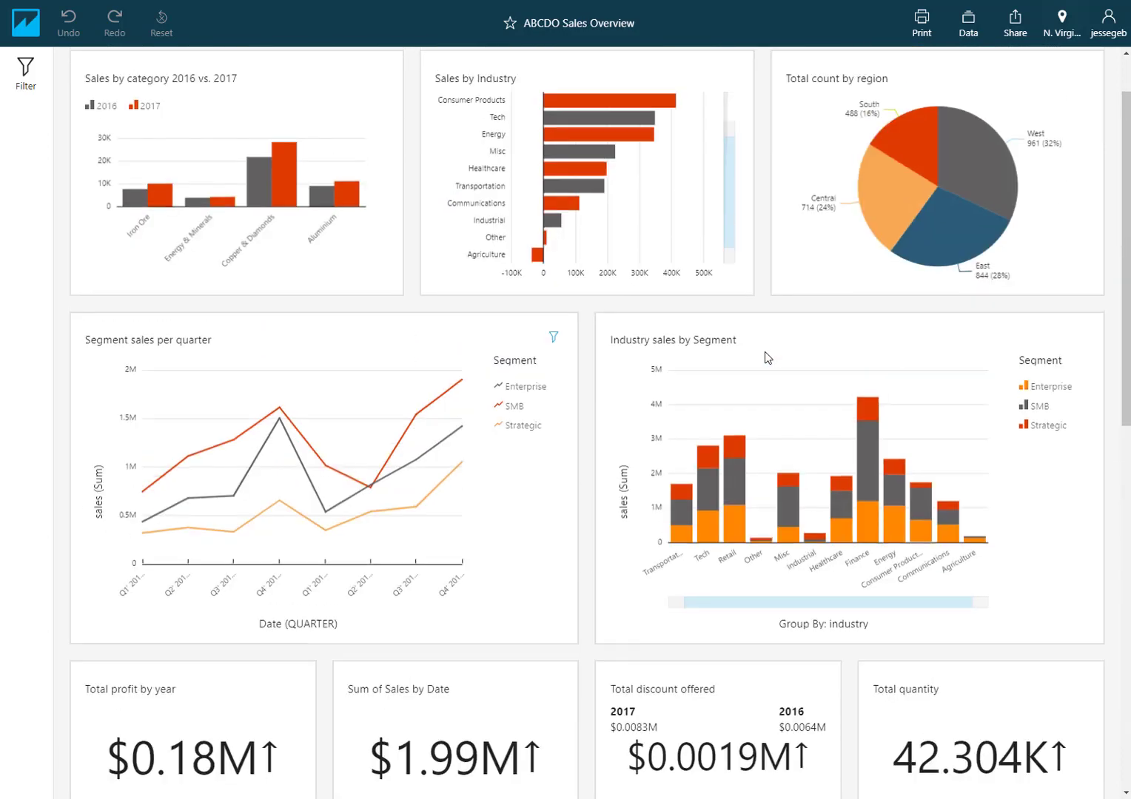
scroll(768, 358, "up", 1)
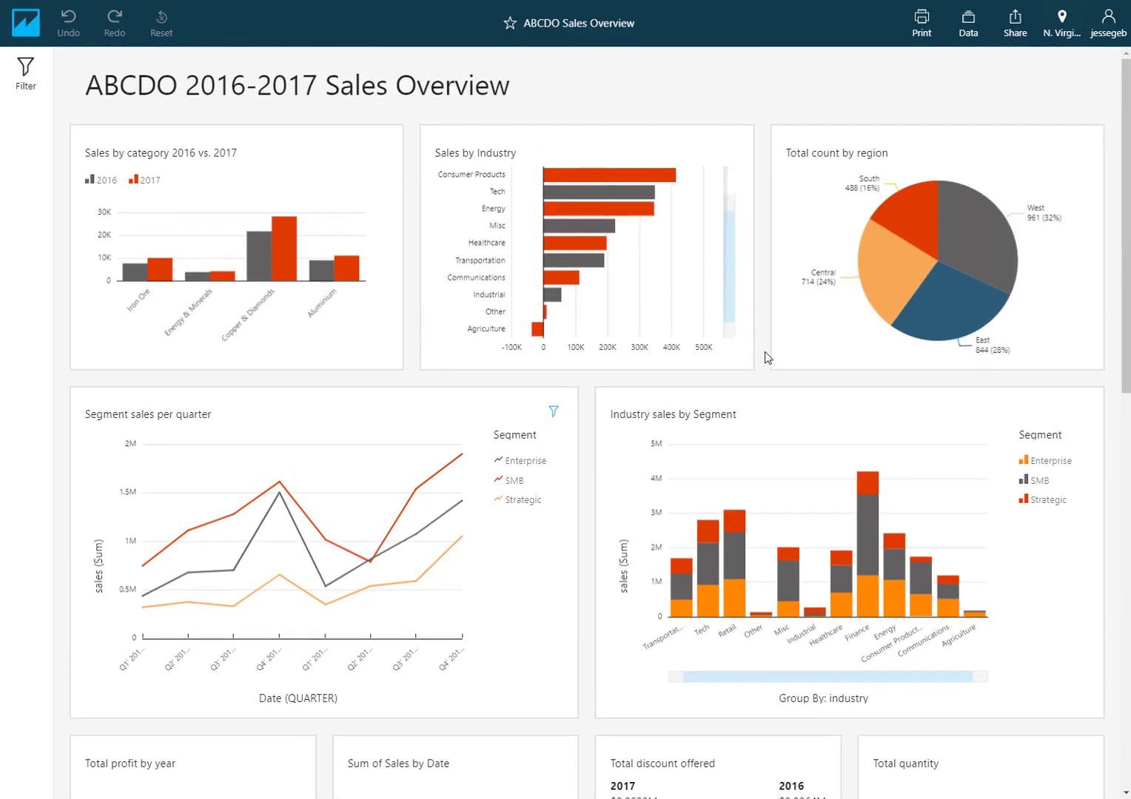